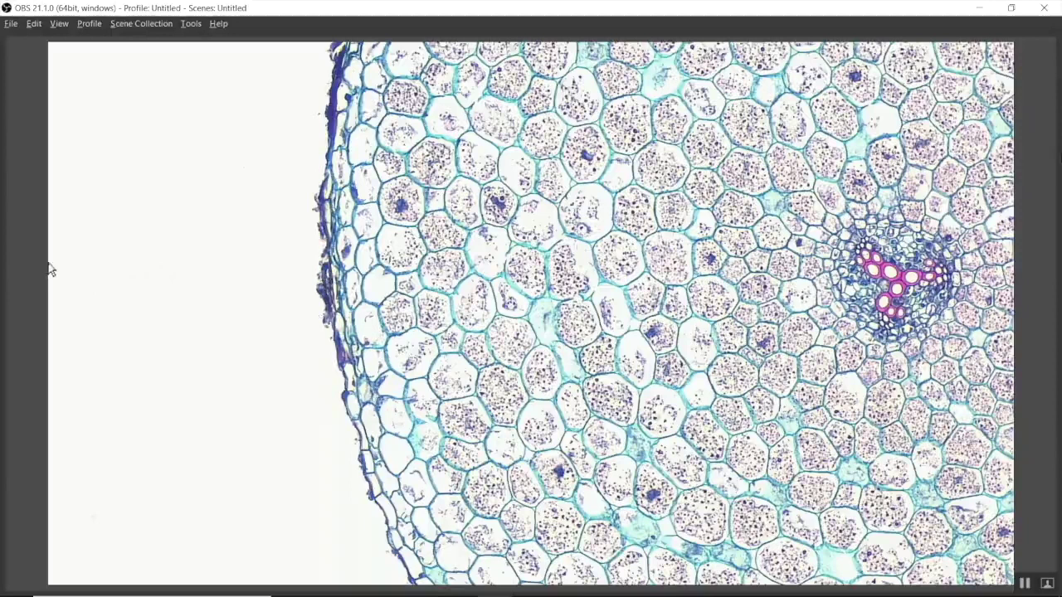
Show the exposure, colour and image adjustment panel beside the live stained root section
mouse_move(48, 271)
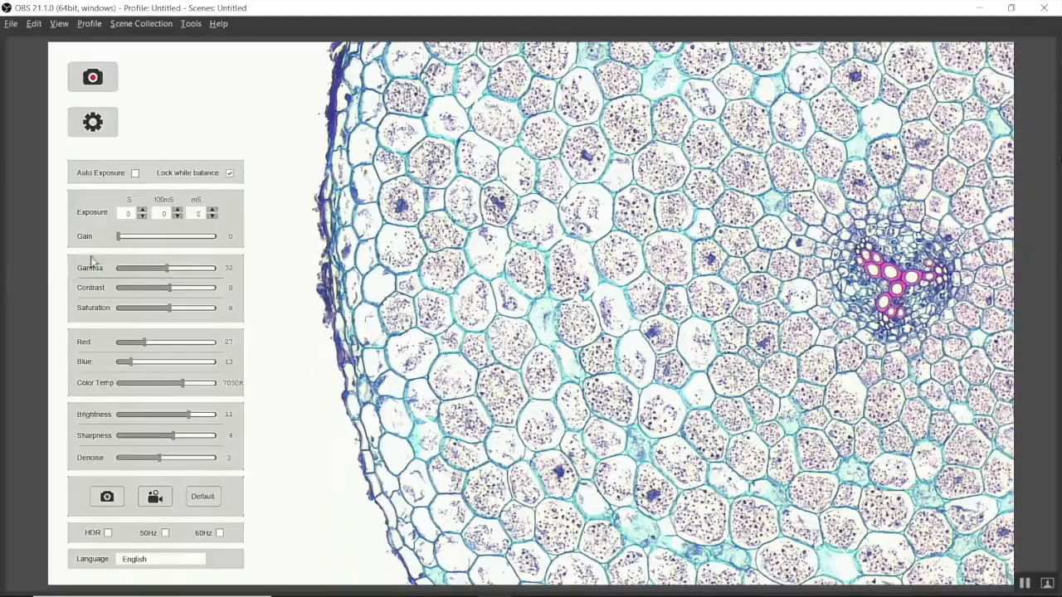
click(95, 131)
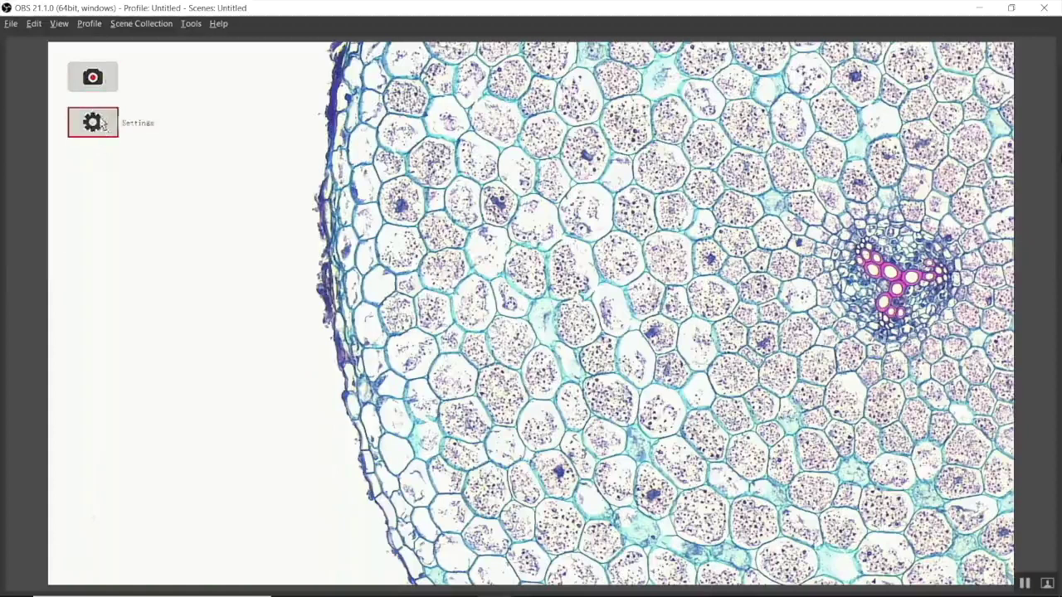
click(101, 131)
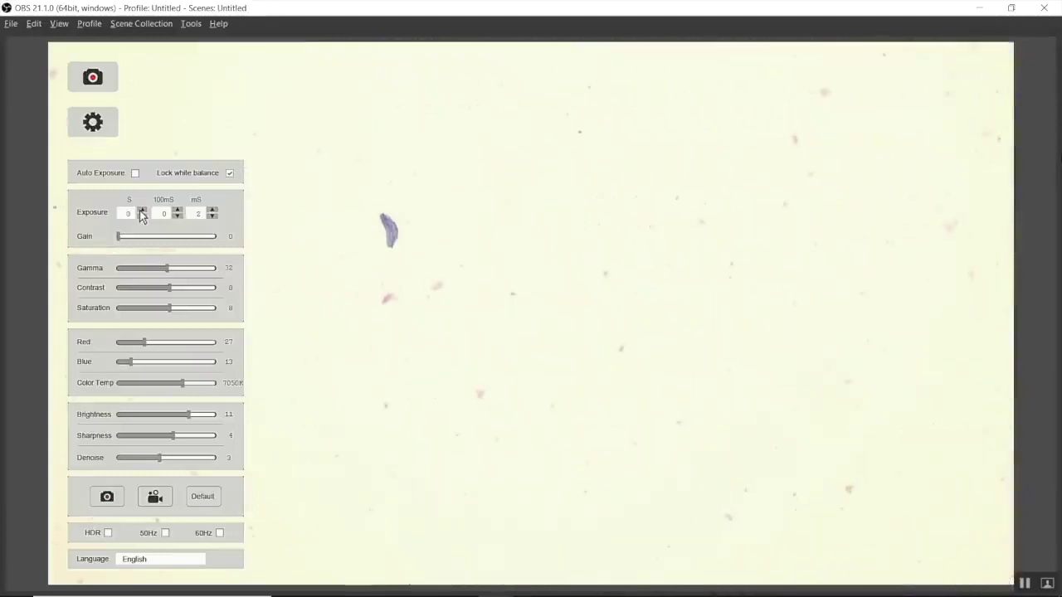
White-balance the root image to a neutral background at about 6762K colour temperature
click(230, 174)
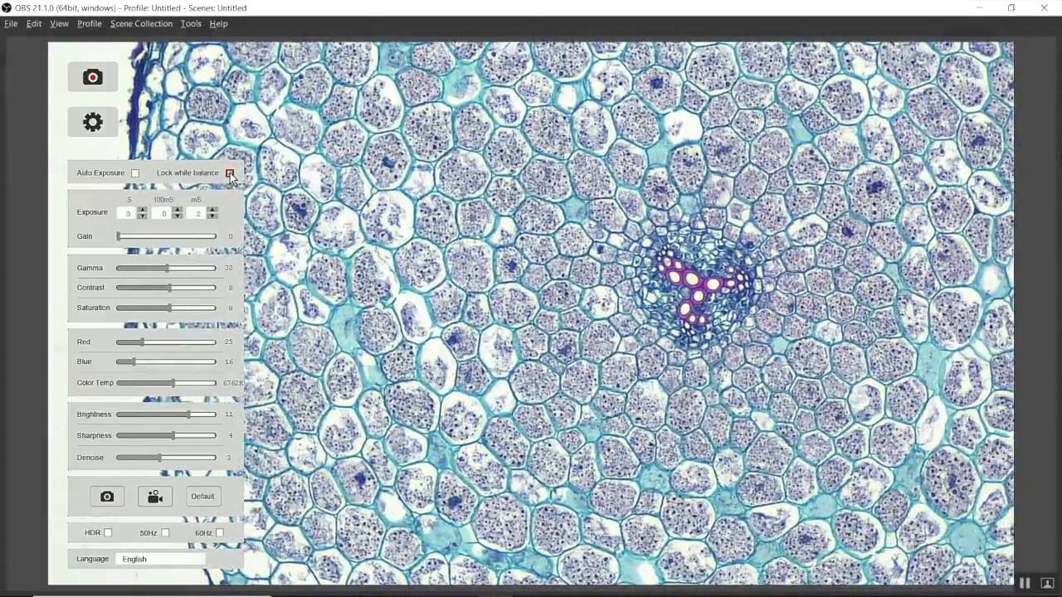
Lock the white balance and set manual exposure to 3 ms, with gain 0 and brightness 11
click(230, 173)
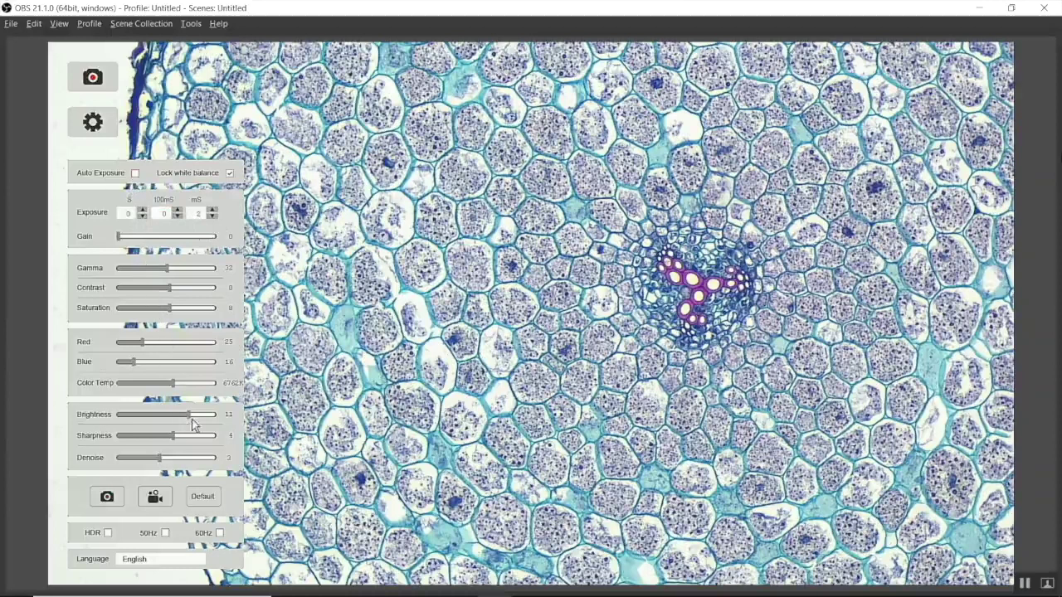
click(136, 175)
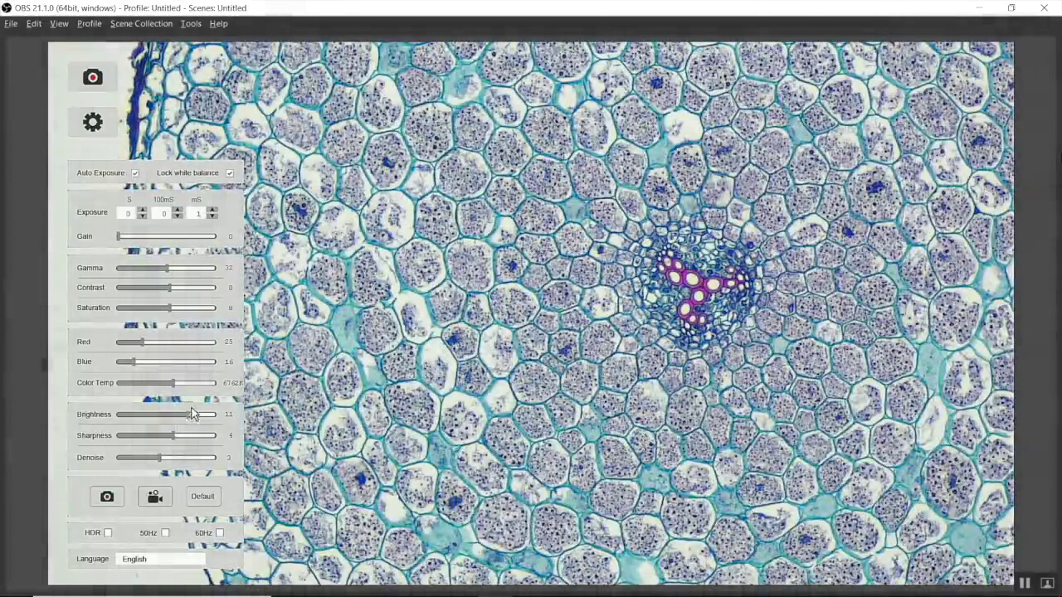
mouse_move(189, 414)
mouse_down()
mouse_move(213, 419)
mouse_move(150, 421)
mouse_move(191, 422)
mouse_up()
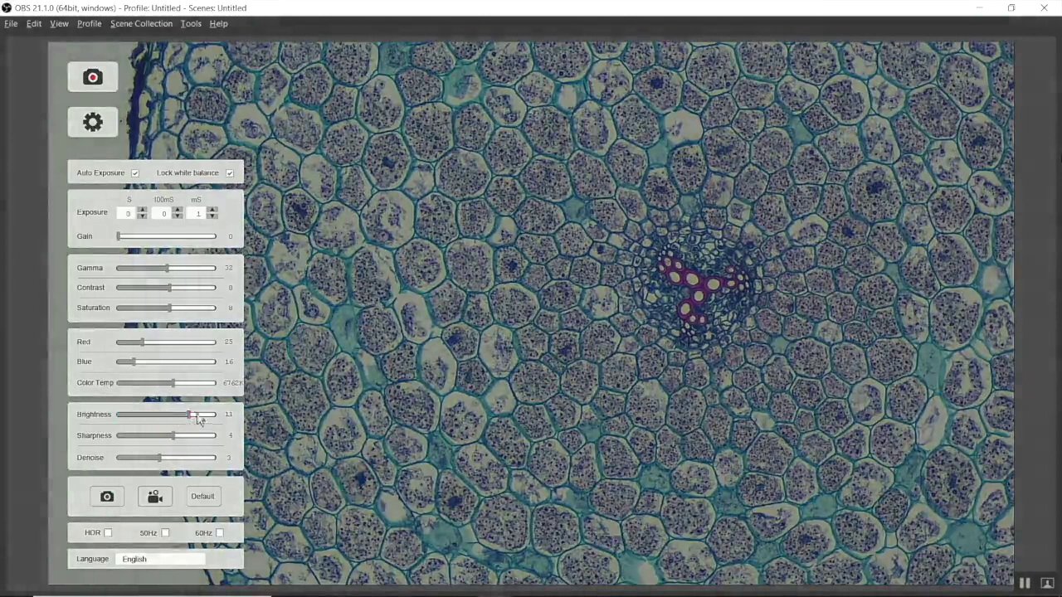
click(136, 173)
scroll(213, 209, up, 7)
scroll(213, 217, down, 7)
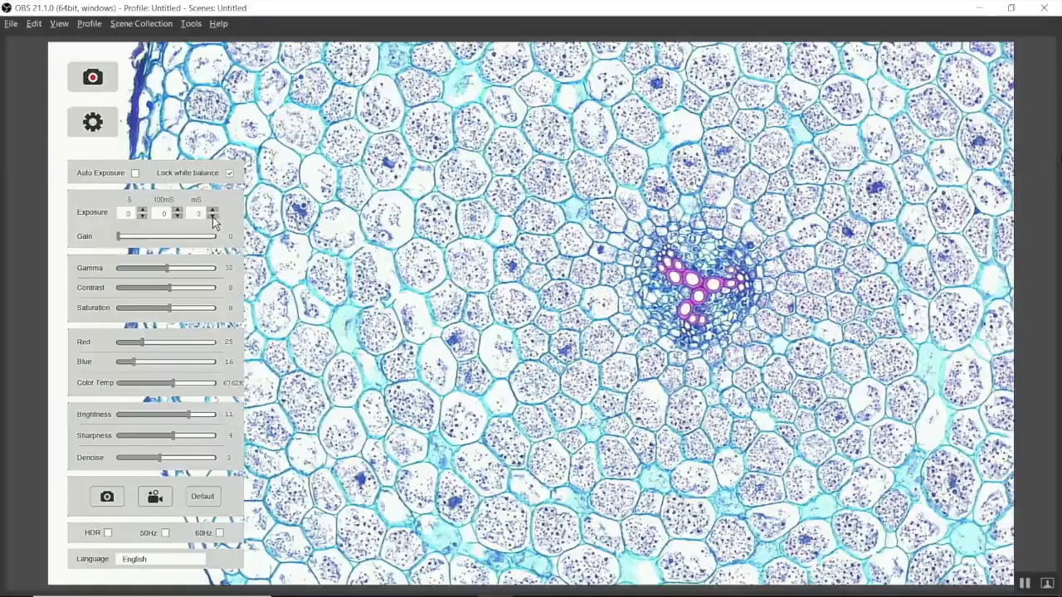
scroll(213, 218, up, 2)
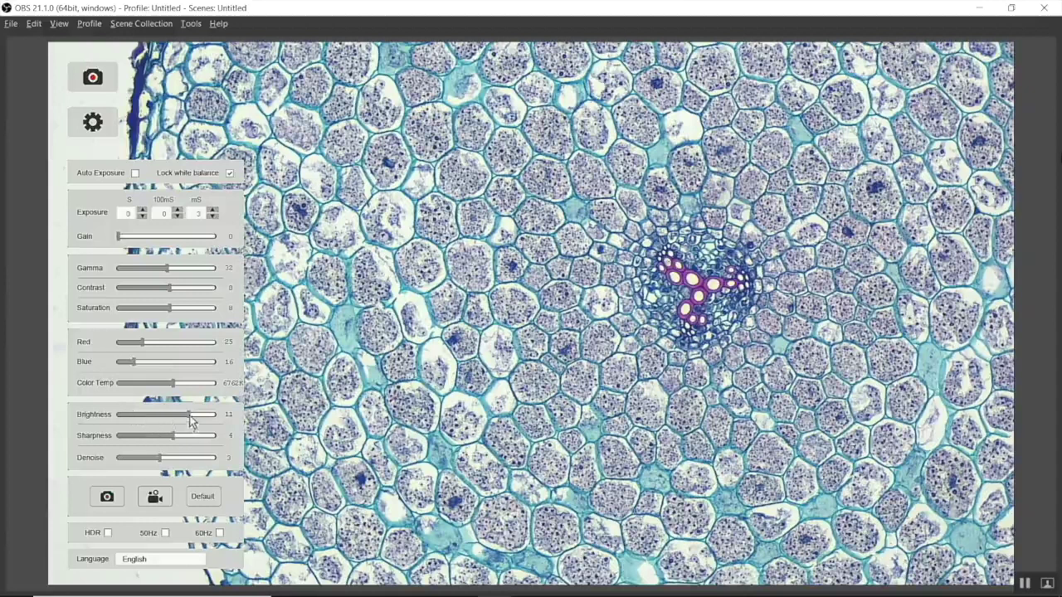
Lower the brightness and raise sharpness to 4, with denoise at 4
drag(189, 418, 144, 417)
click(179, 436)
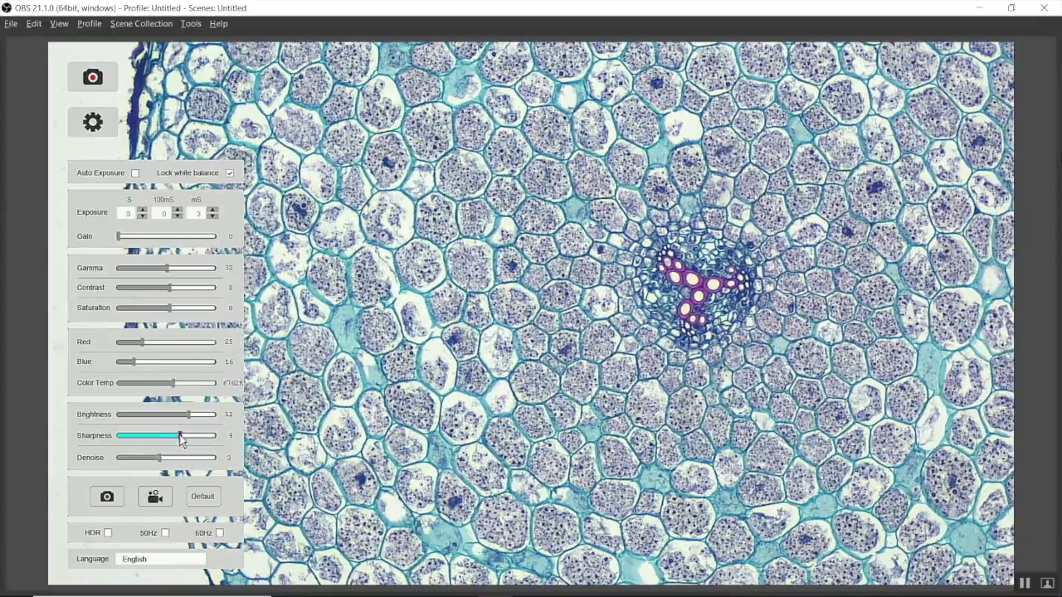
drag(180, 437, 181, 465)
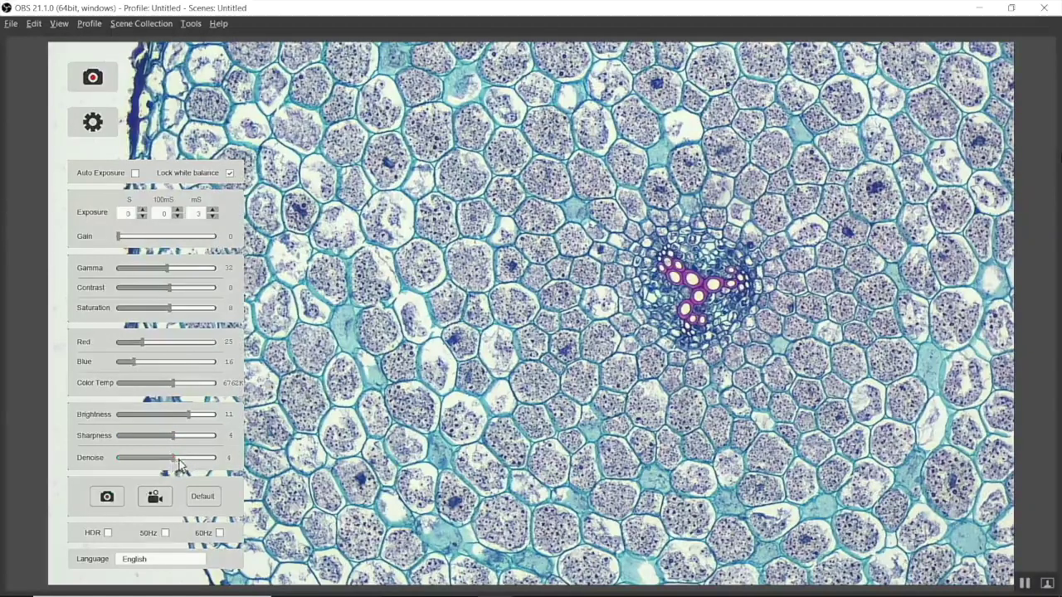
Snap a still of the root cross-section, then record and stop a short video clip
click(106, 499)
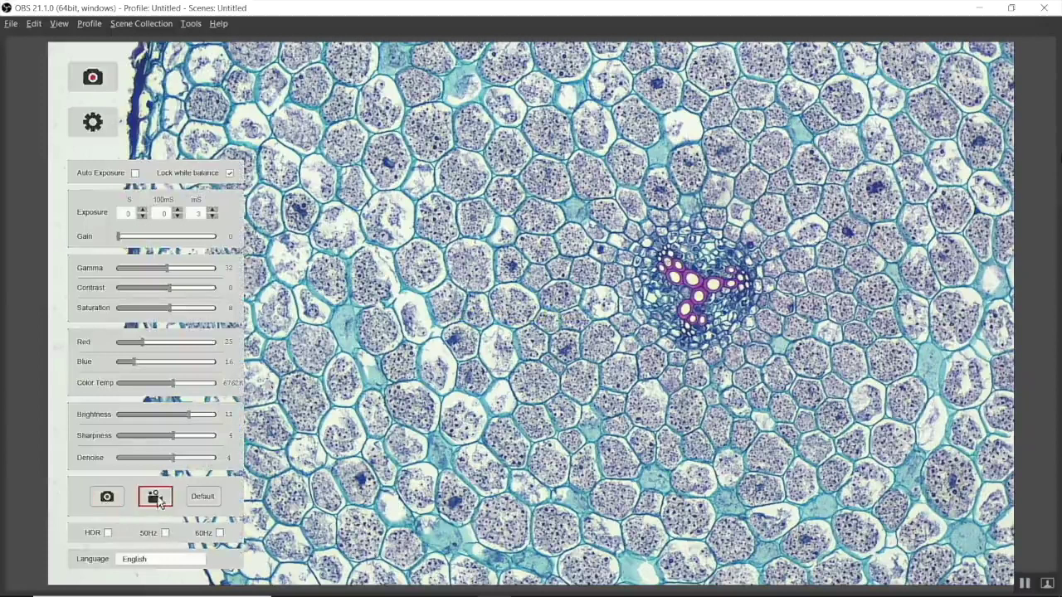
click(155, 497)
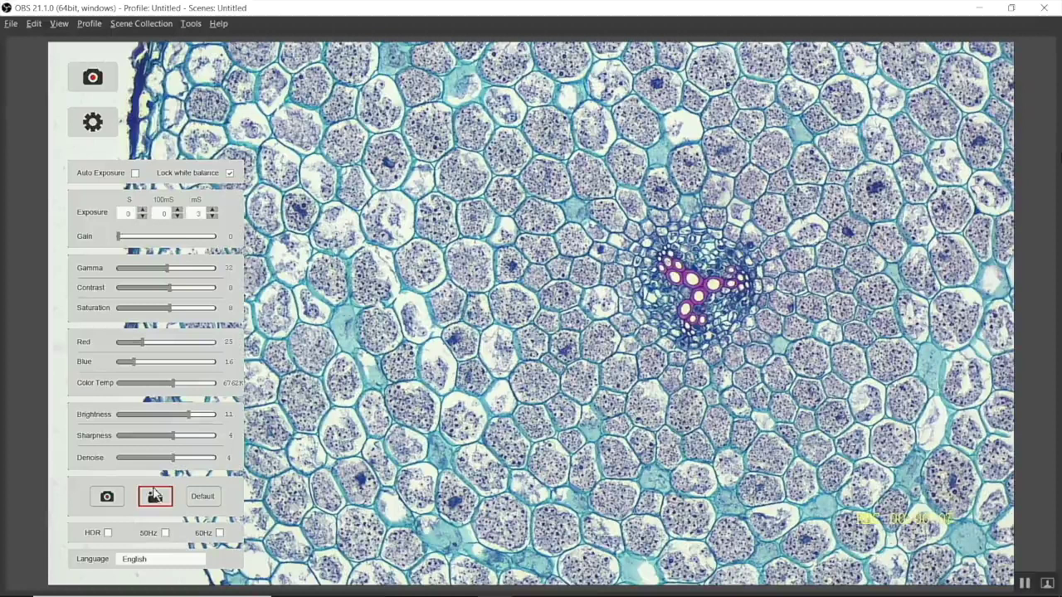
click(159, 496)
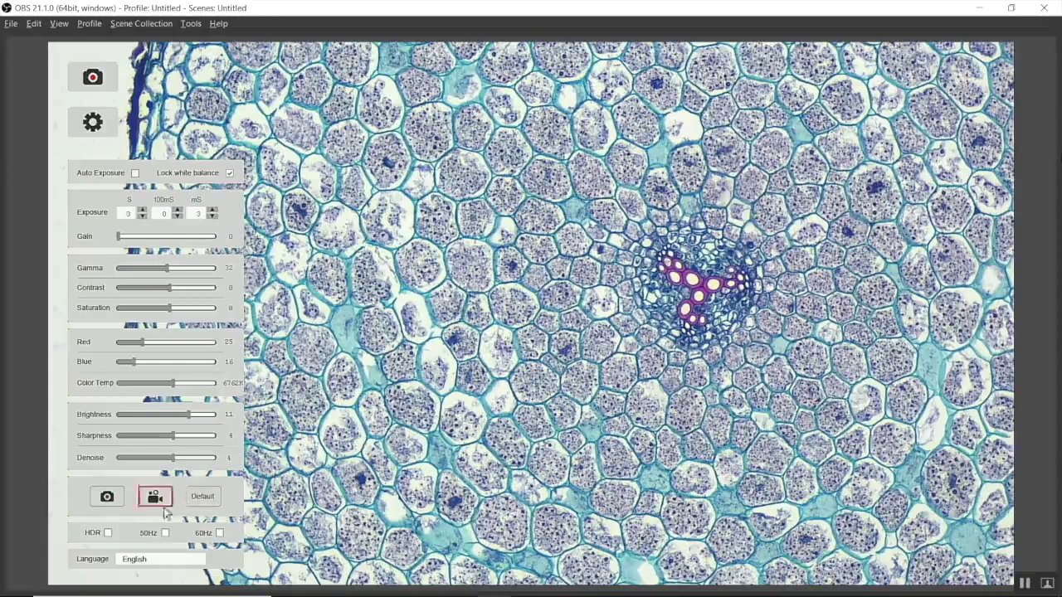
click(107, 534)
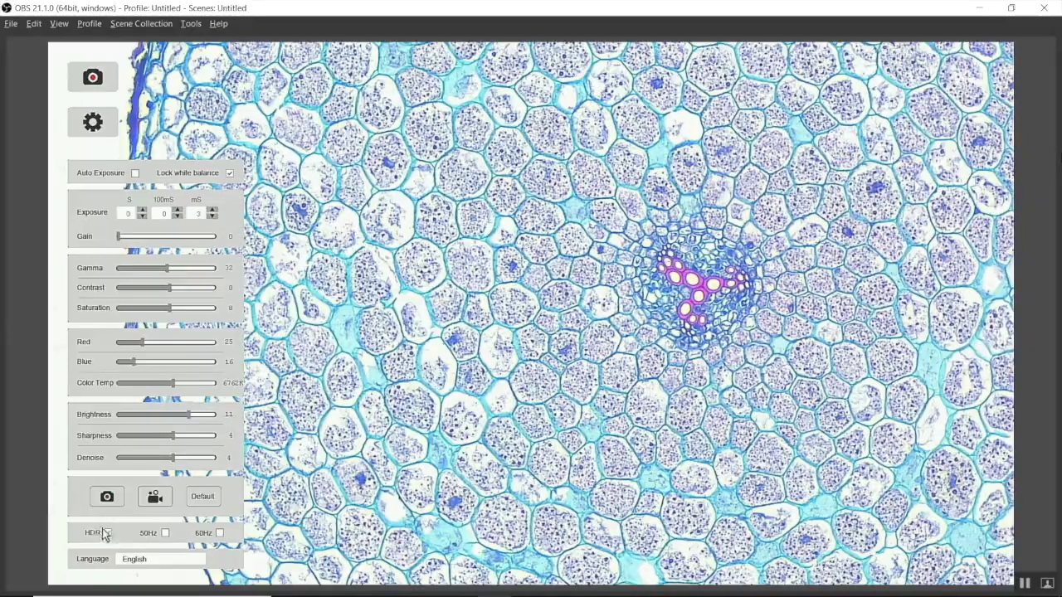
click(107, 533)
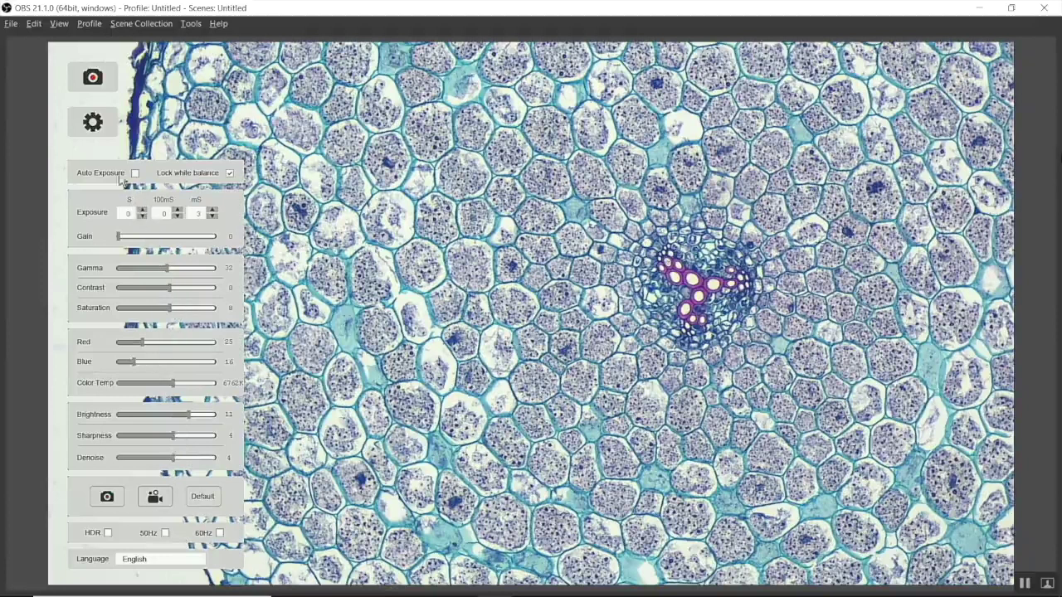
Hide the settings panel and reveal the overlay measurement toolbar at the right edge
click(93, 122)
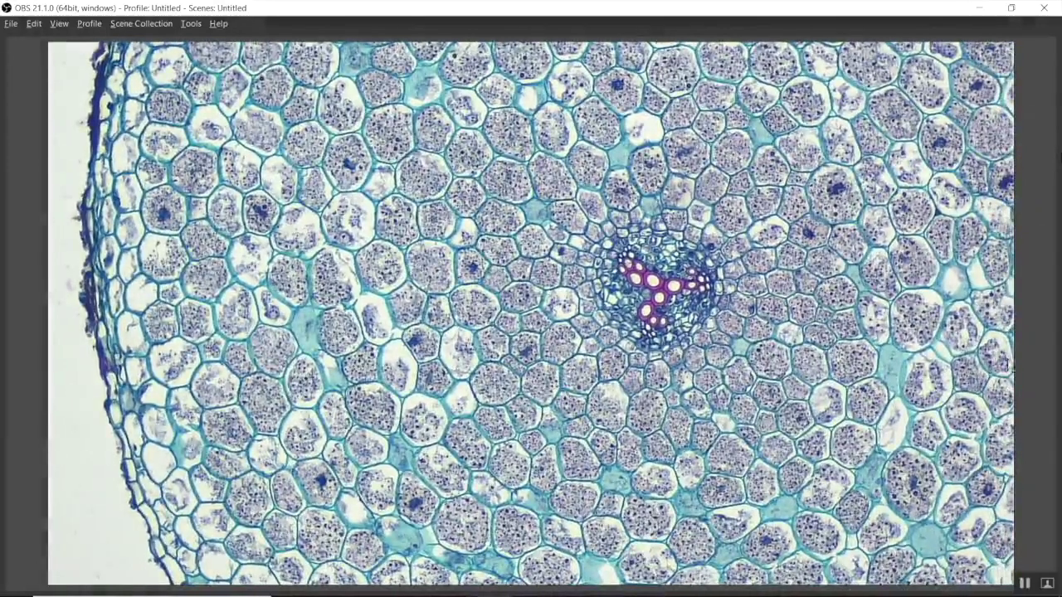
mouse_move(1008, 365)
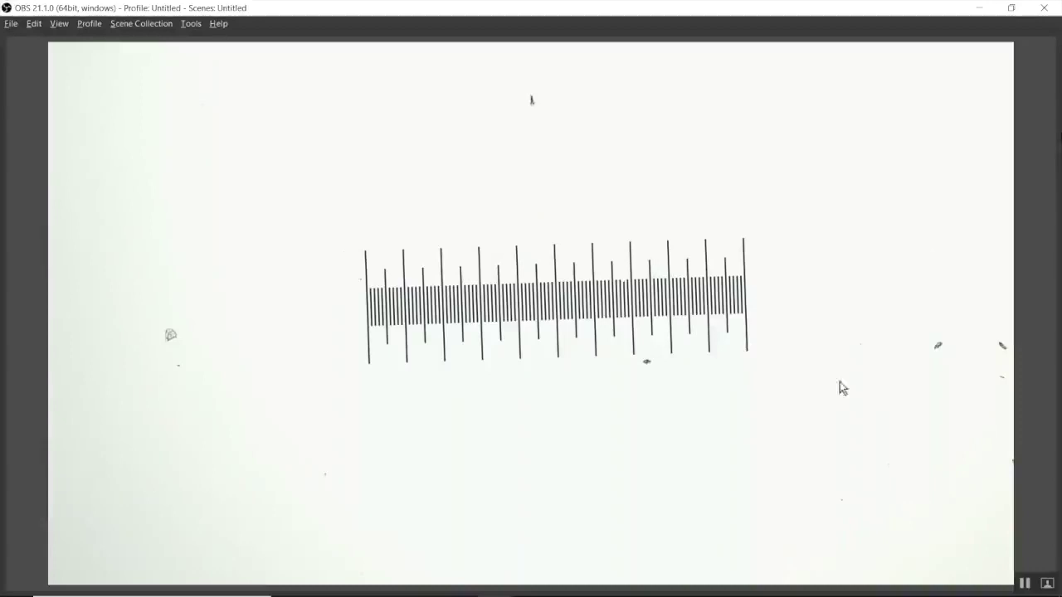
Start a new calibration and draw a 754.72-pixel line across the micrometer ruler
mouse_move(993, 301)
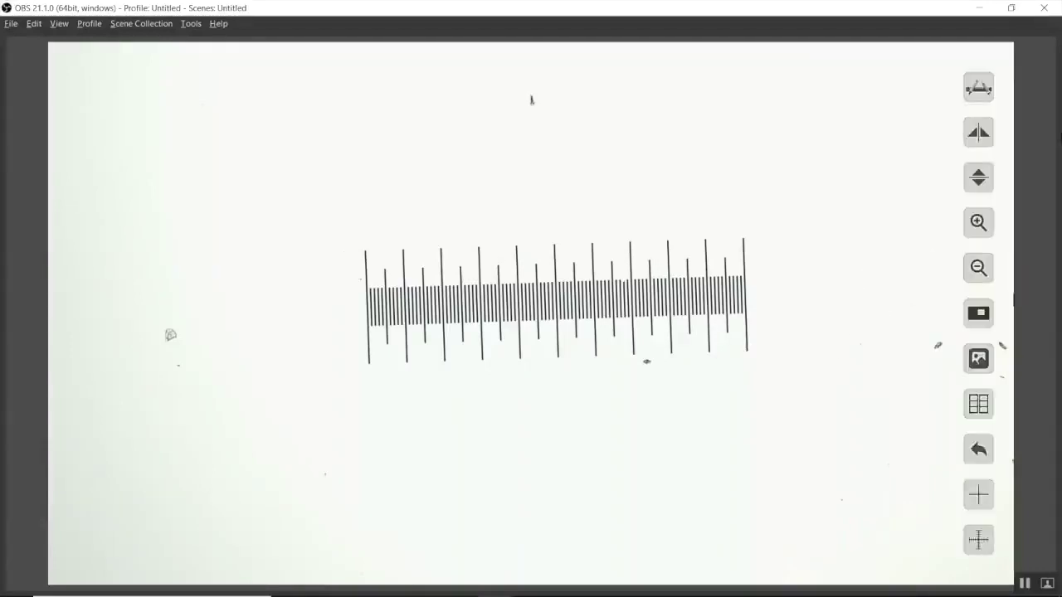
click(984, 90)
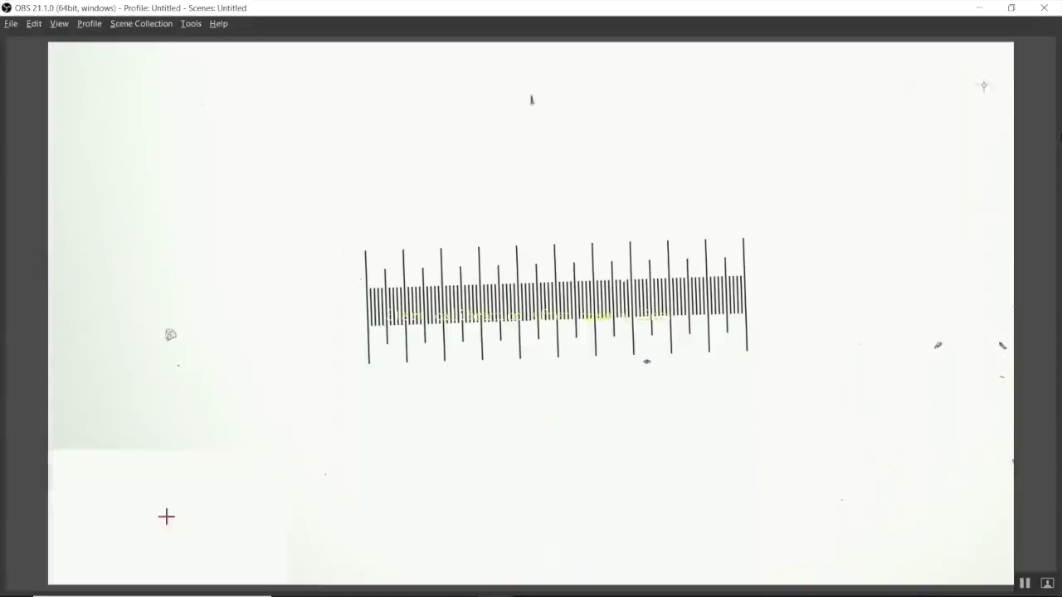
click(745, 269)
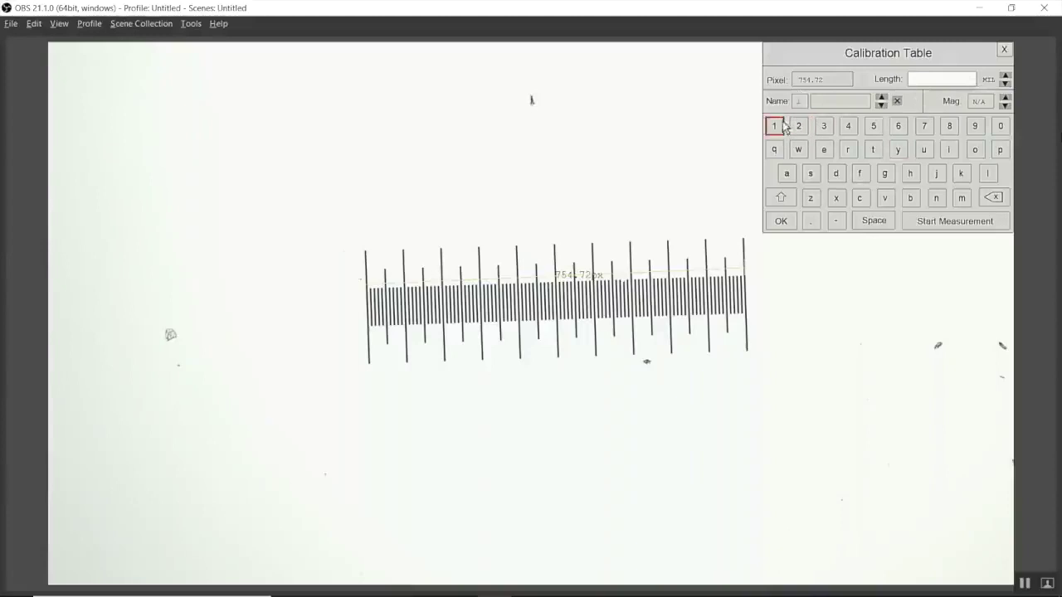
Enter length 1000.0, magnification 4X and the name 4x for the 754.72-pixel line
click(1000, 128)
click(1000, 129)
click(1001, 128)
click(1004, 76)
click(1006, 76)
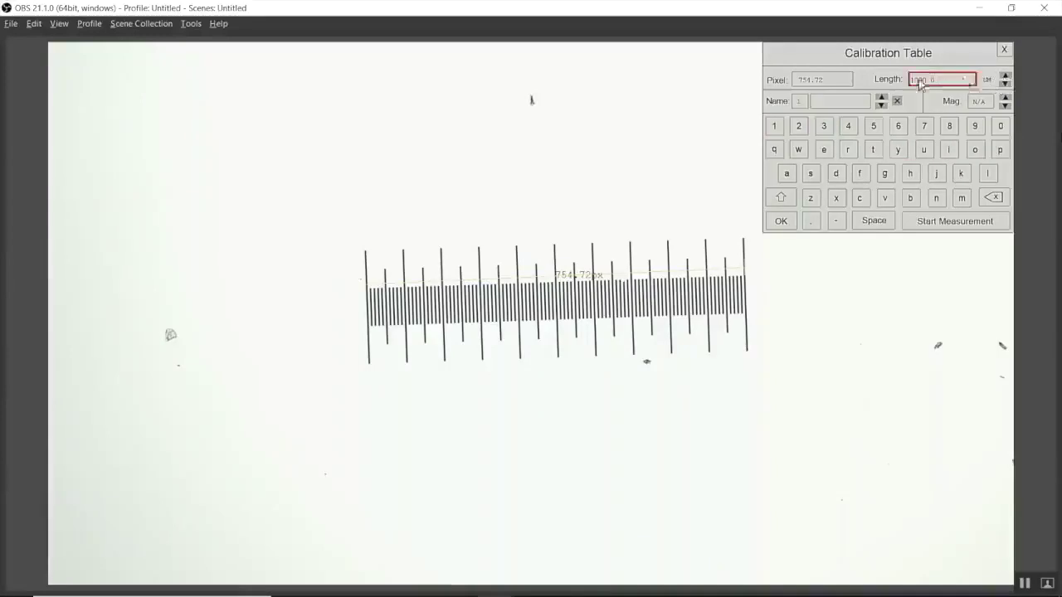
click(1005, 99)
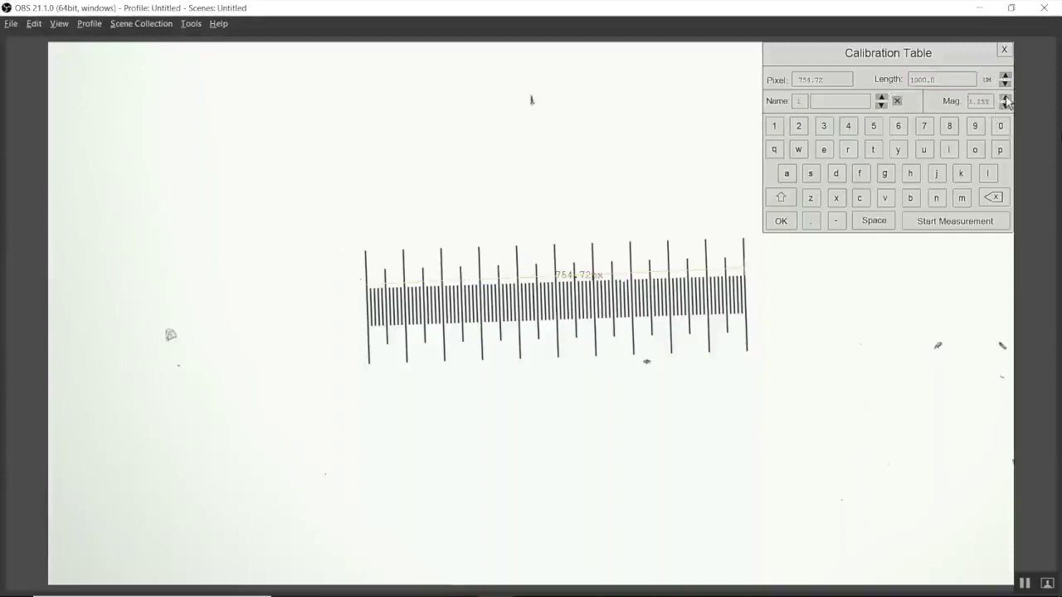
click(1005, 98)
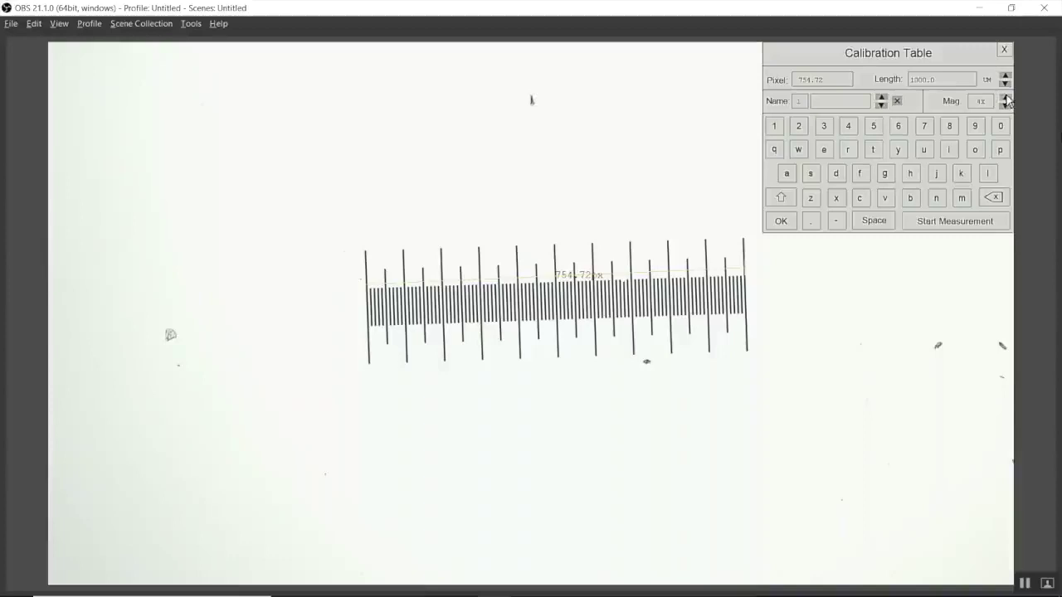
click(860, 102)
click(848, 127)
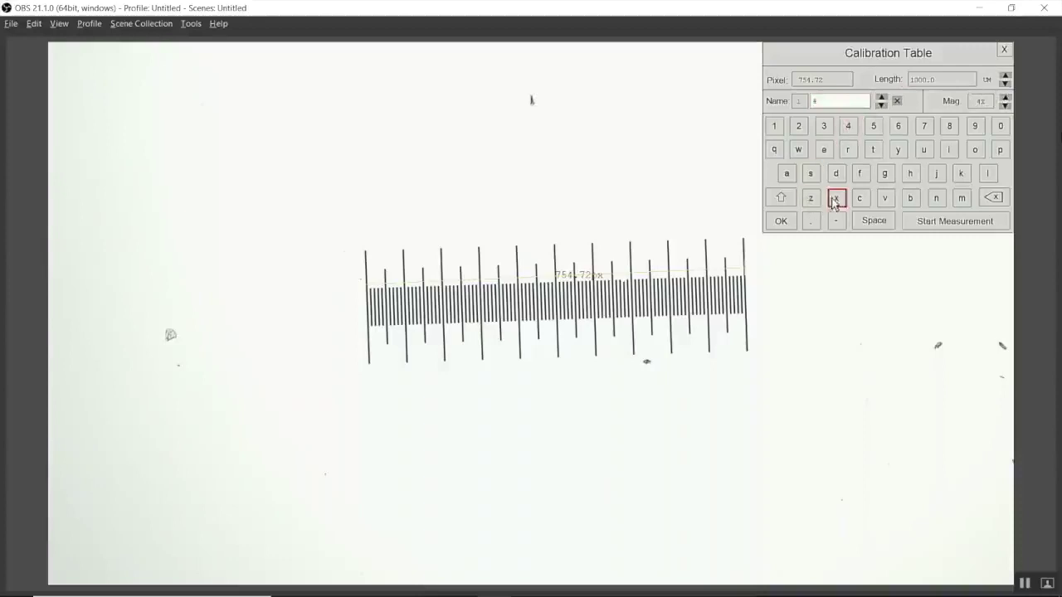
Save the 4x calibration, then measure a new 1868.27-pixel line across the whole ruler
click(779, 224)
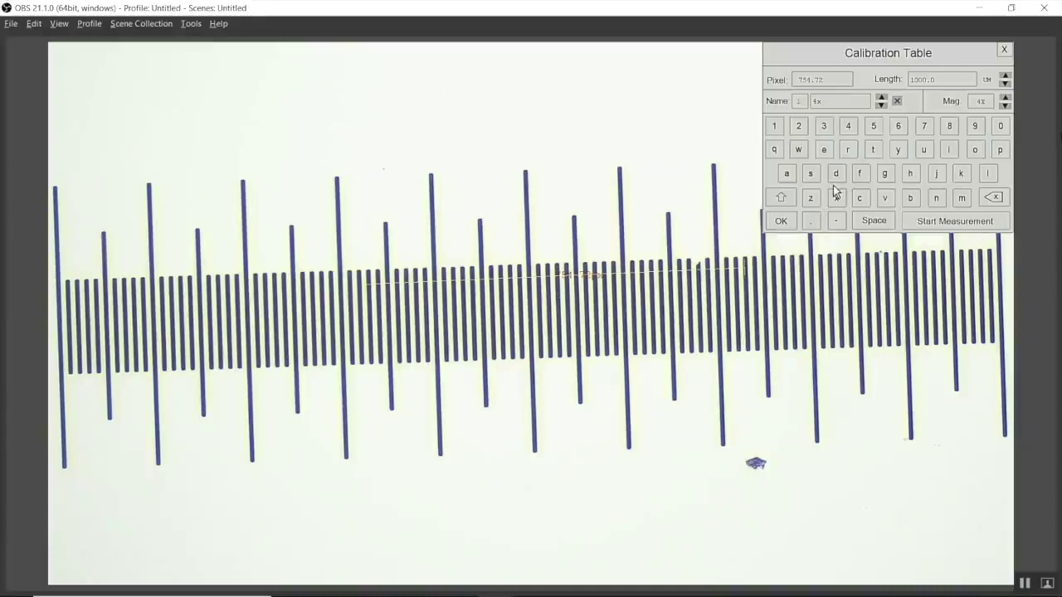
click(954, 220)
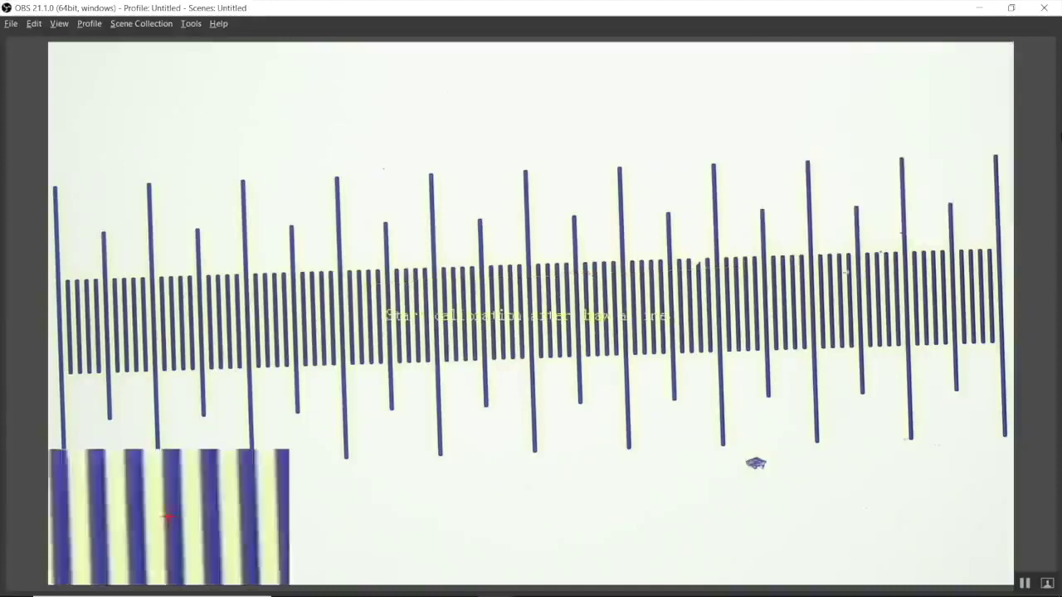
click(57, 291)
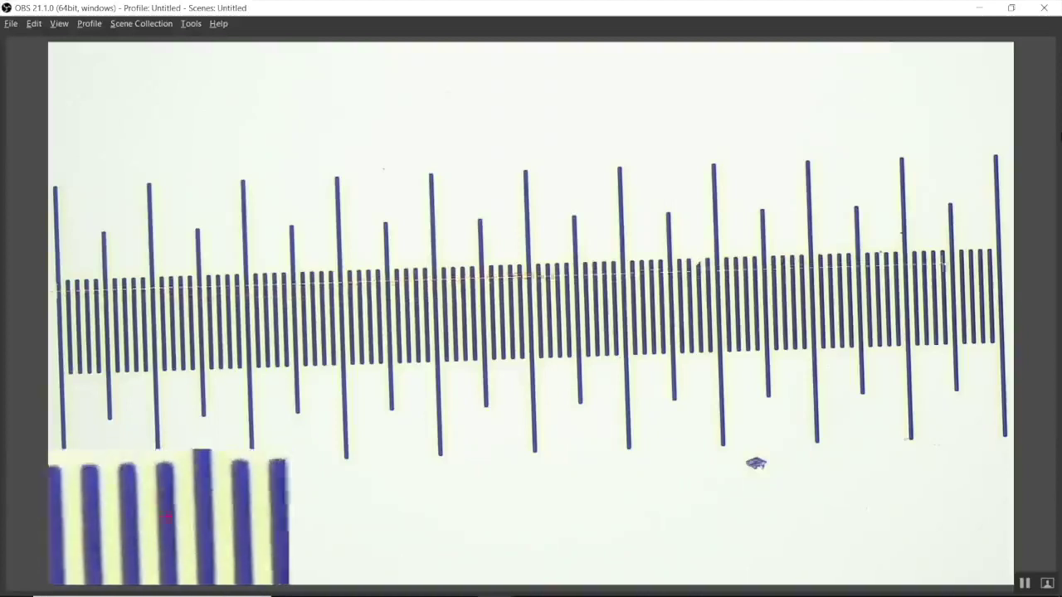
click(997, 258)
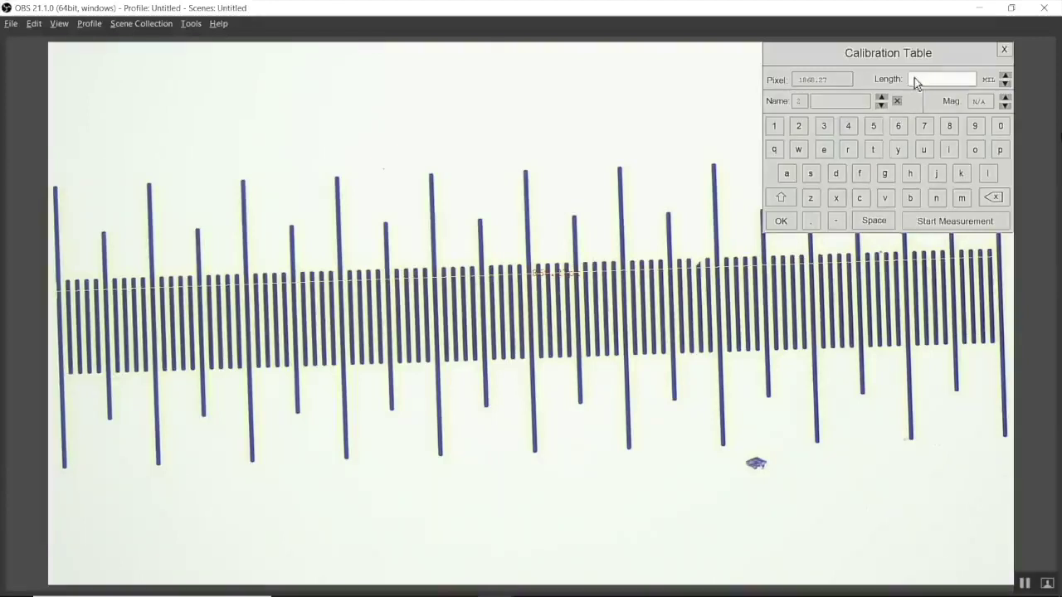
Give the 1868.27-pixel line length 1000.0, magnification 10X and name 10x, then save it
click(773, 125)
click(1000, 126)
double_click(999, 126)
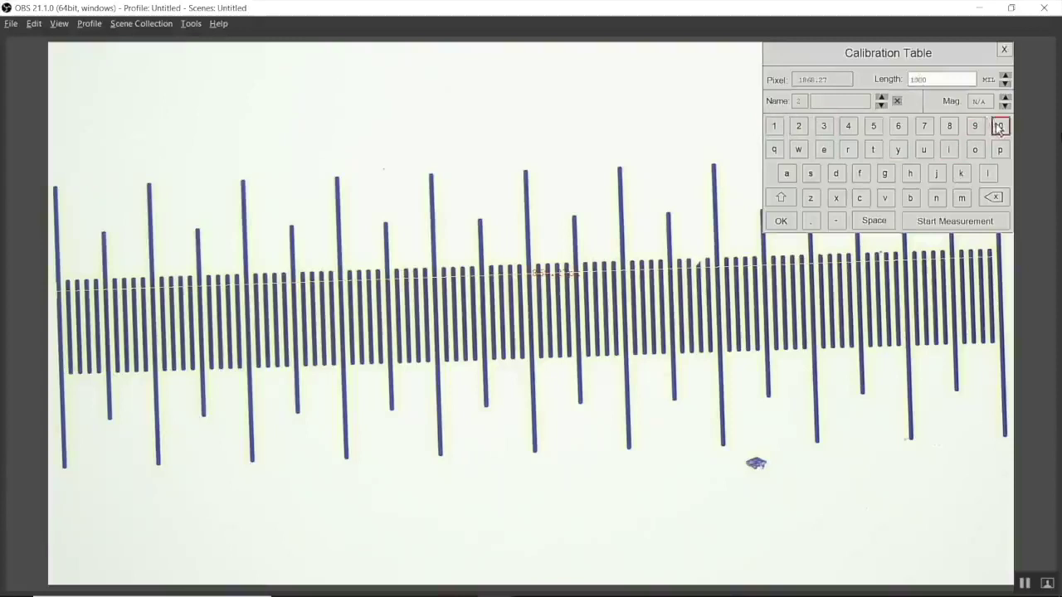
click(1005, 76)
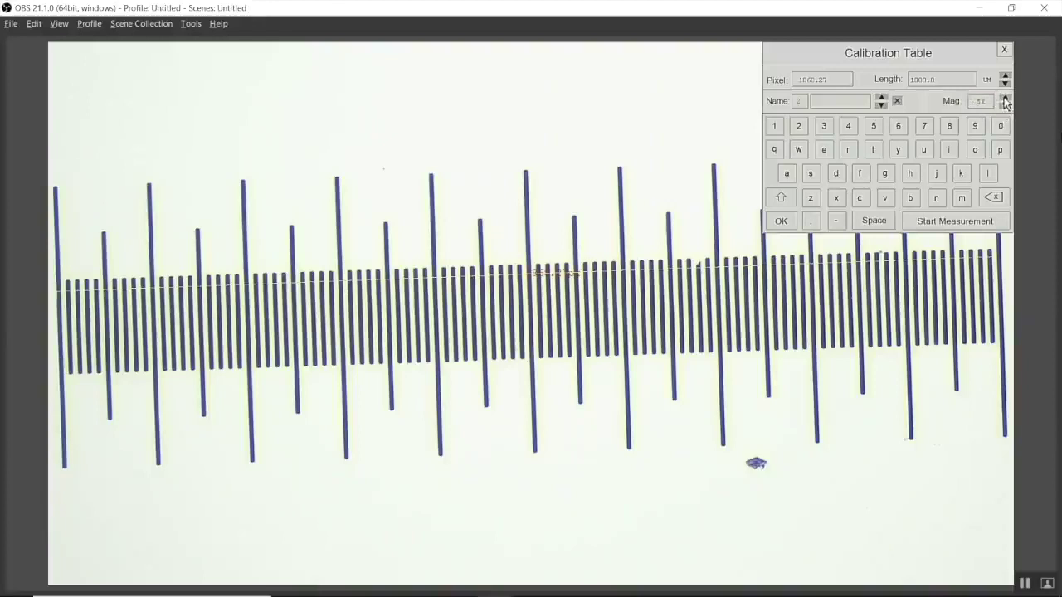
click(865, 100)
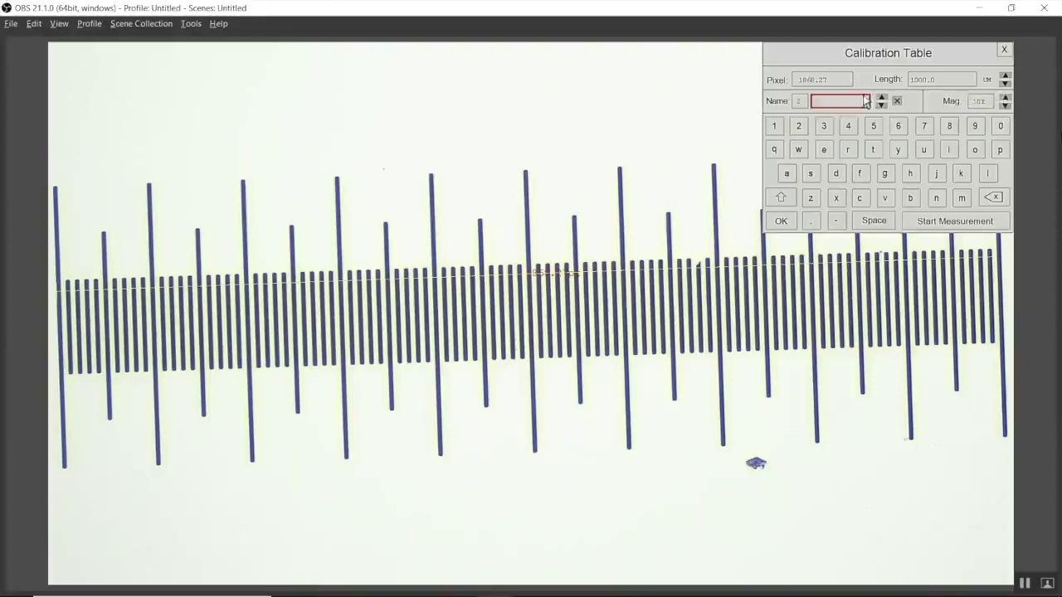
click(774, 125)
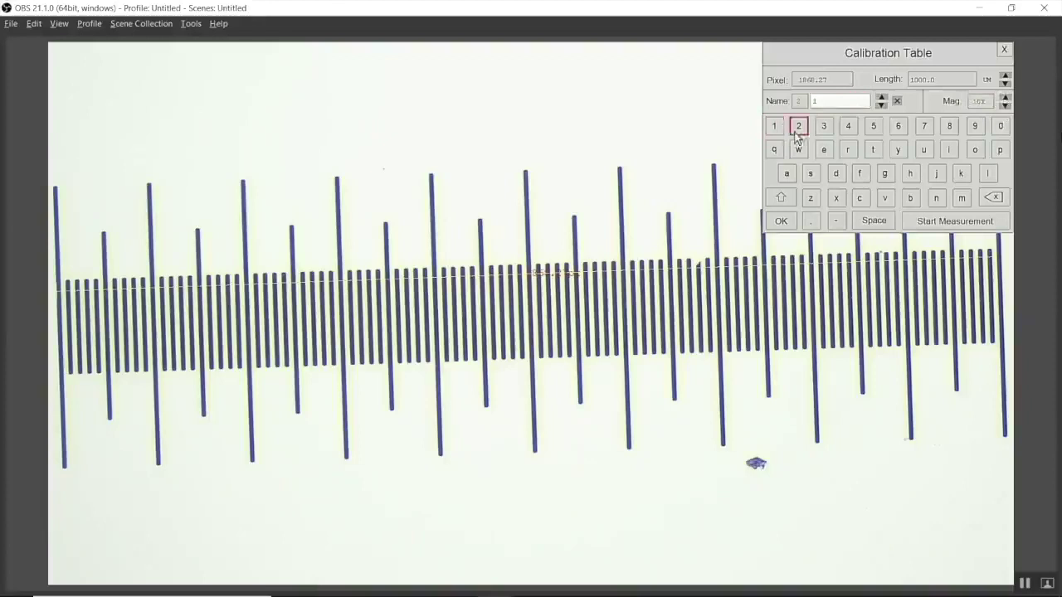
click(1000, 125)
click(836, 197)
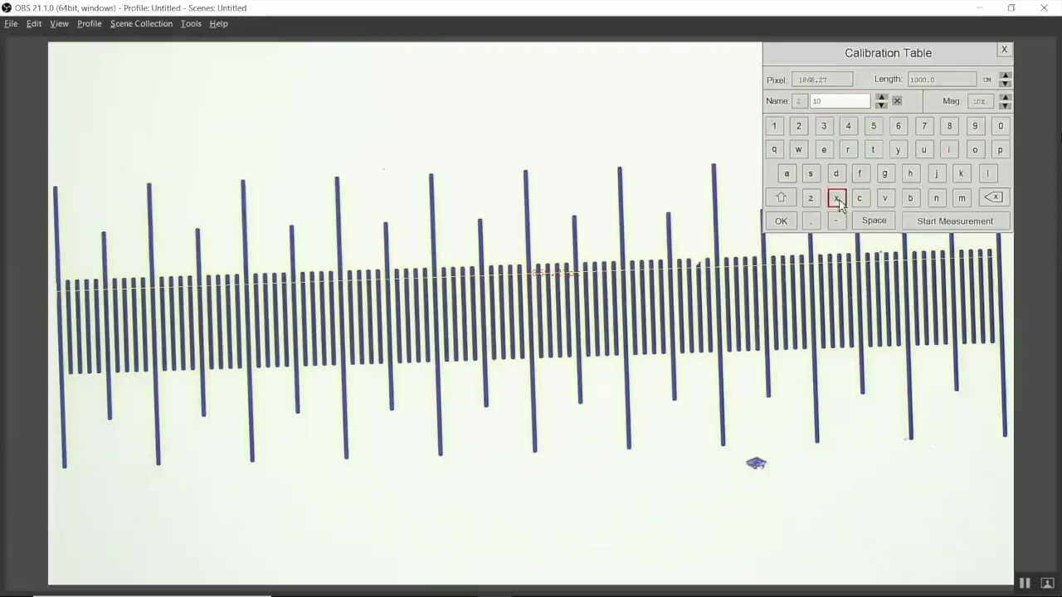
click(780, 223)
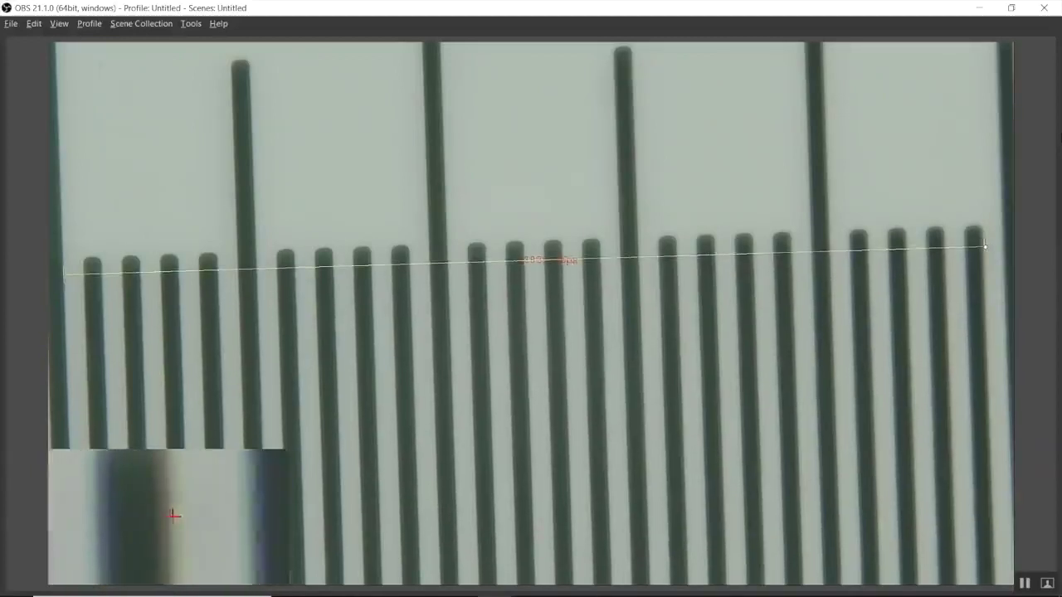
Fix the line's end at the micrometer's right edge, adding a 1829.86-pixel calibration entry
click(985, 247)
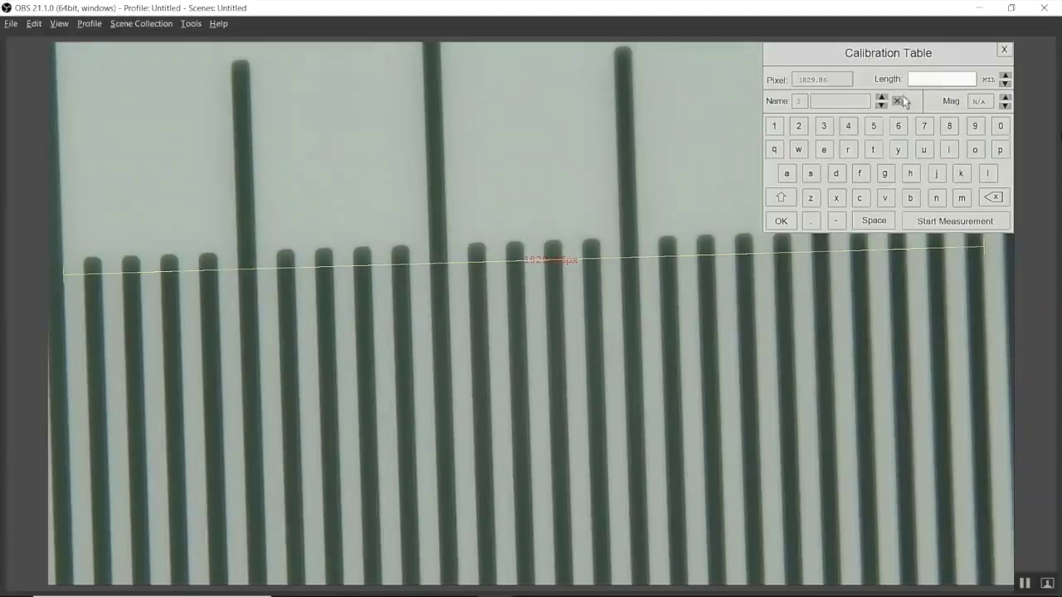
Give the new calibration length 240 and raise its magnification to 40X
click(798, 125)
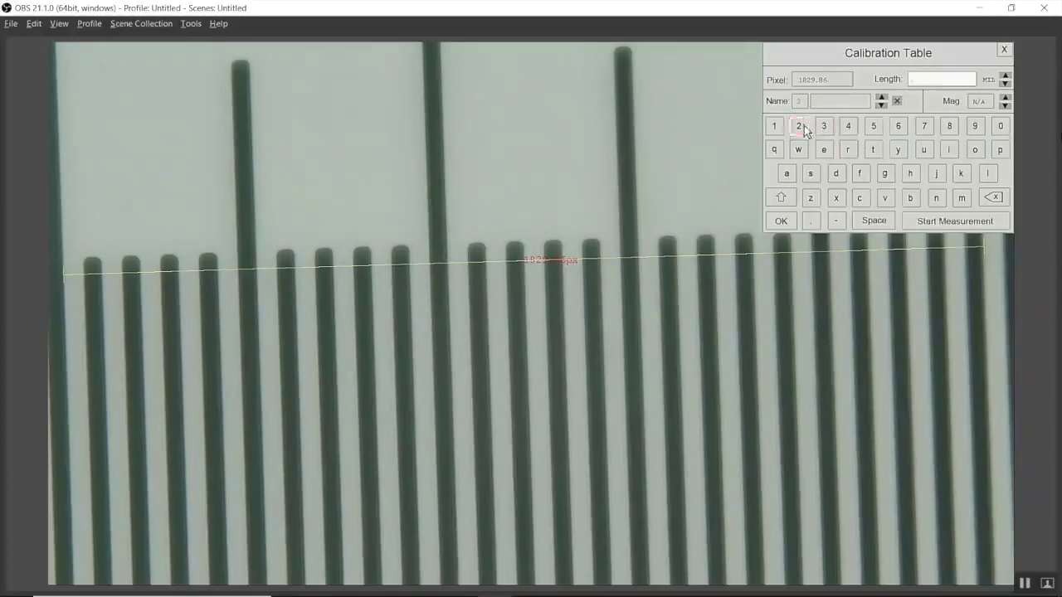
click(848, 126)
click(1000, 126)
click(1005, 75)
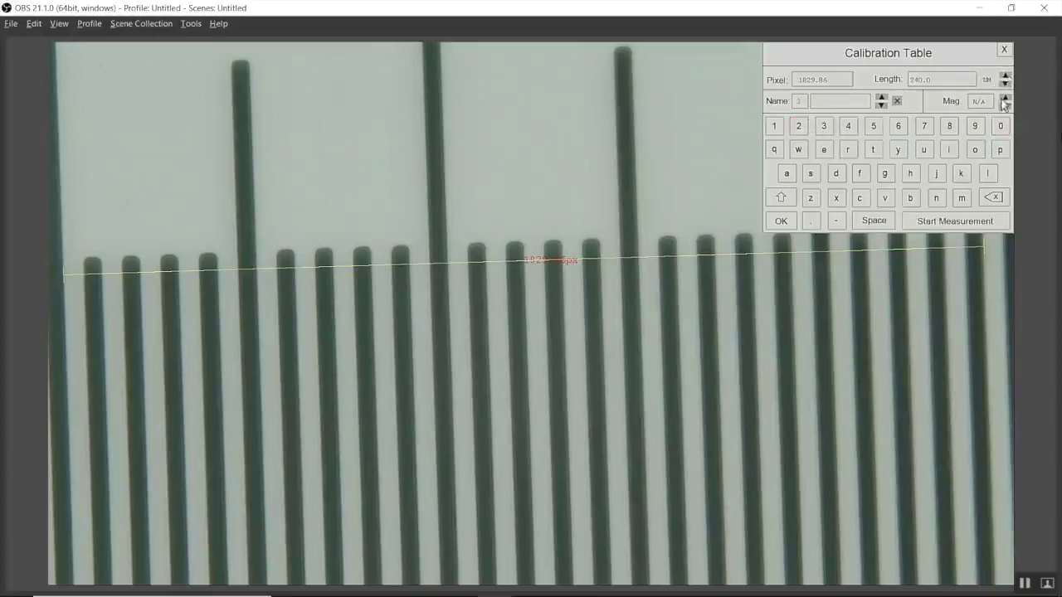
click(1005, 98)
click(1006, 97)
click(1005, 98)
click(1005, 98)
click(1006, 98)
Name the calibration '40x' and save it
click(863, 101)
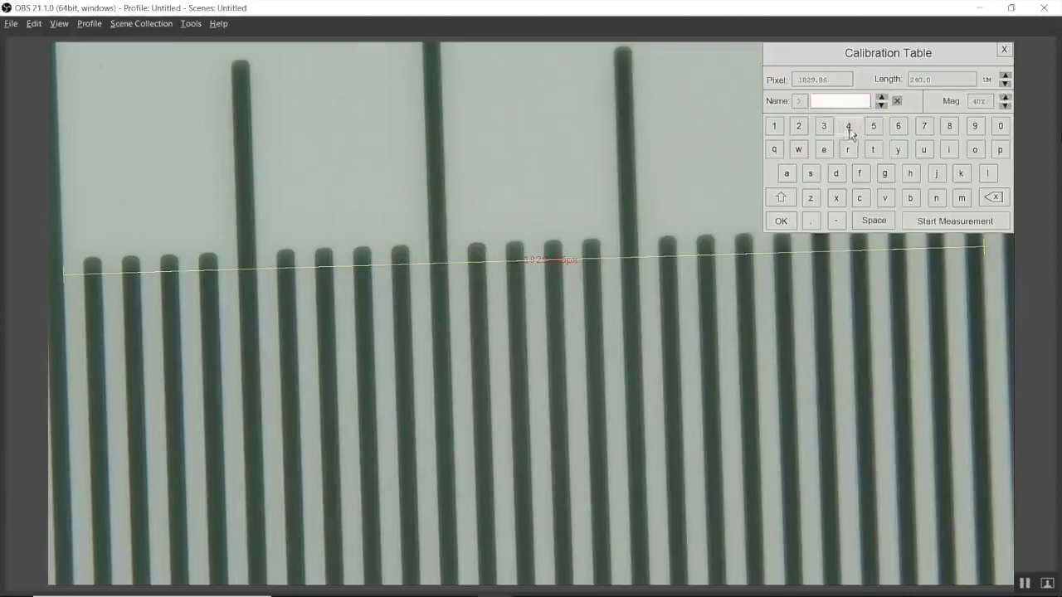
click(847, 126)
click(1000, 126)
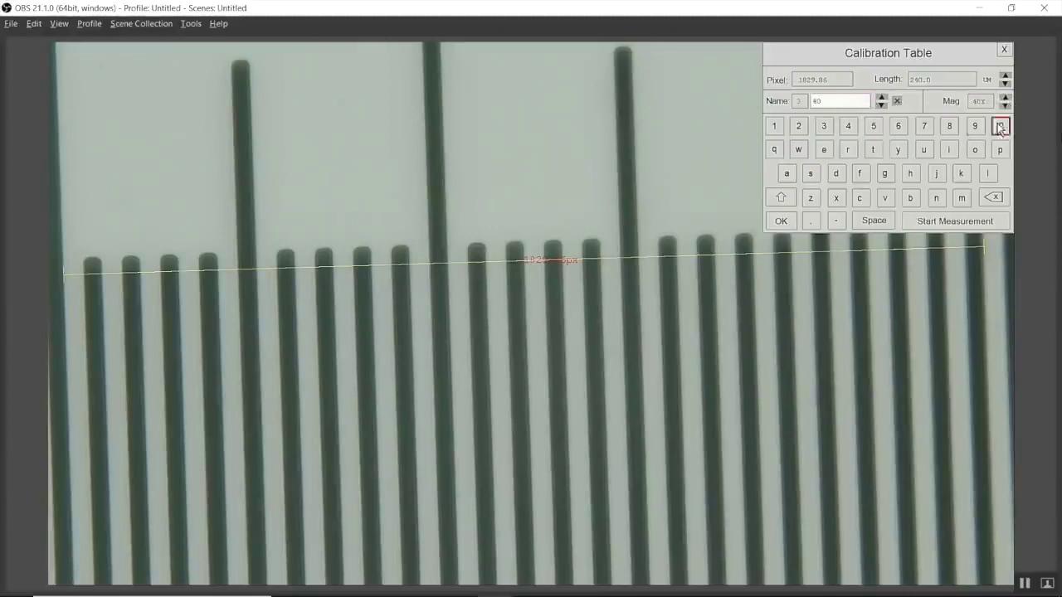
click(838, 201)
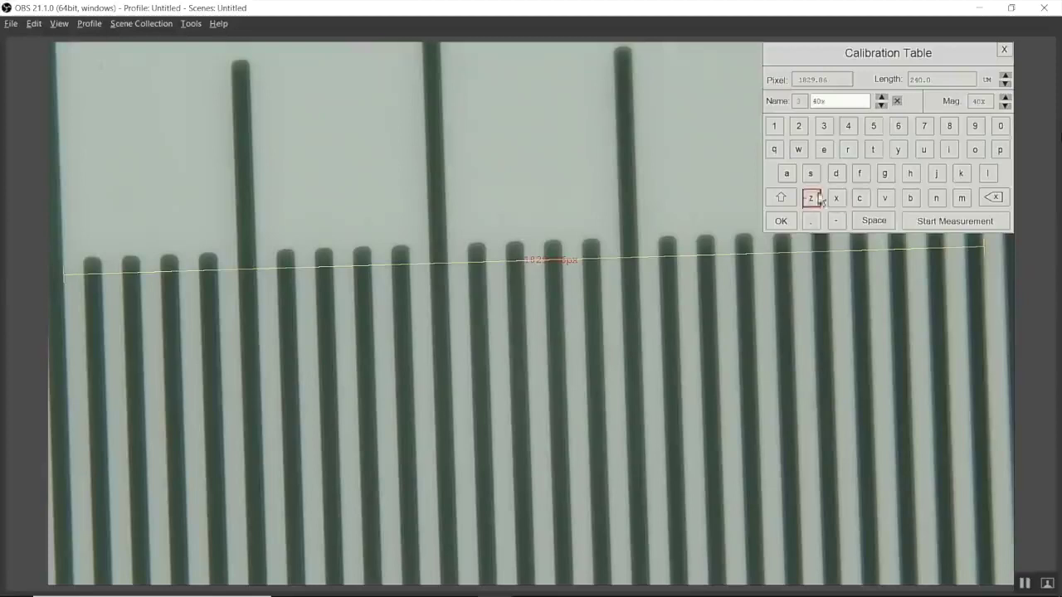
click(780, 220)
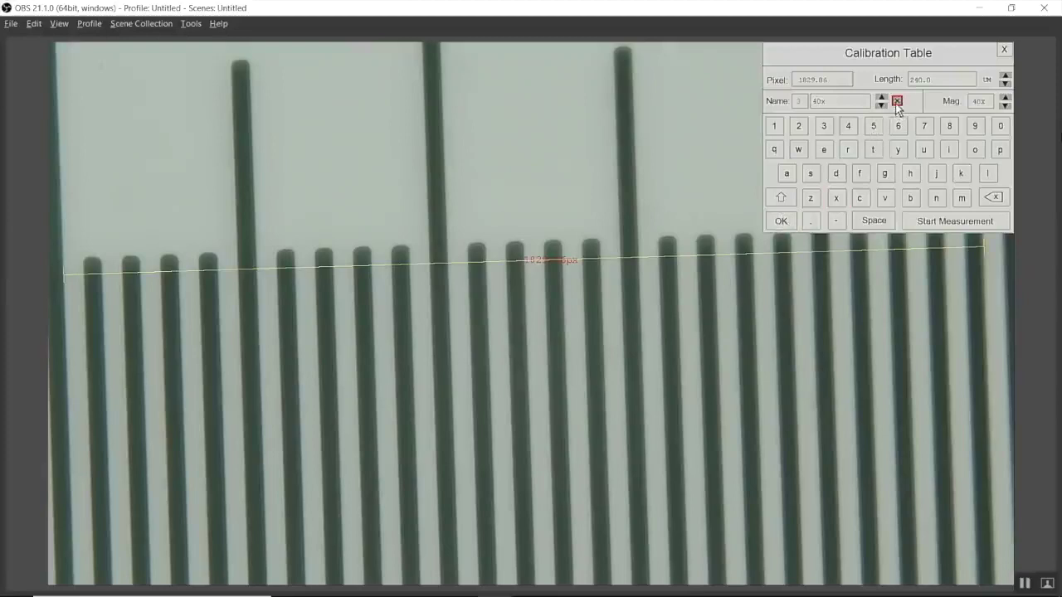
Step the Name spinner back to the 4x calibration, then forward to 40x
click(880, 106)
click(881, 106)
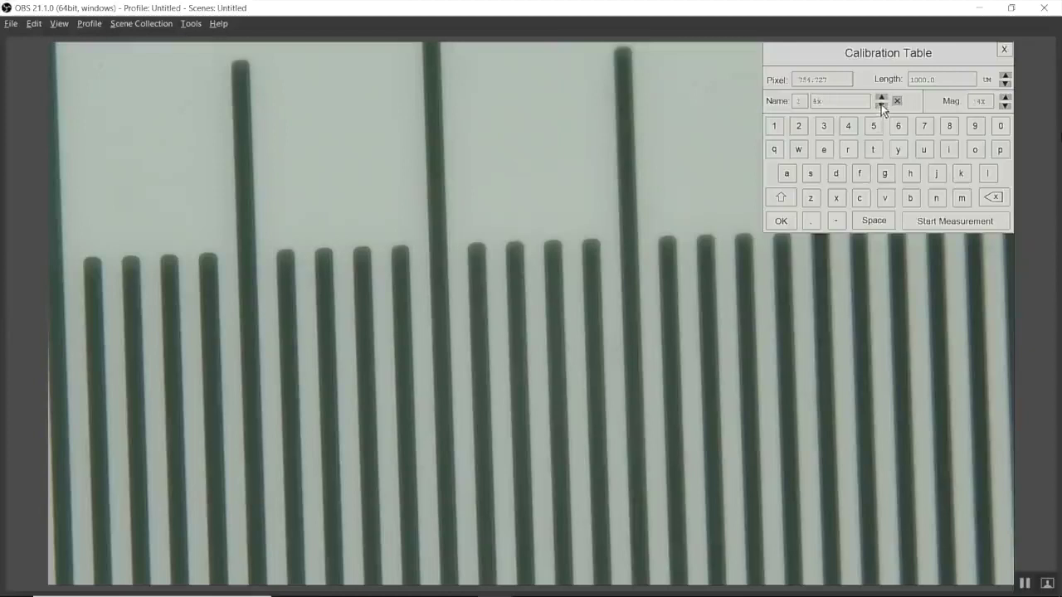
click(881, 97)
click(881, 97)
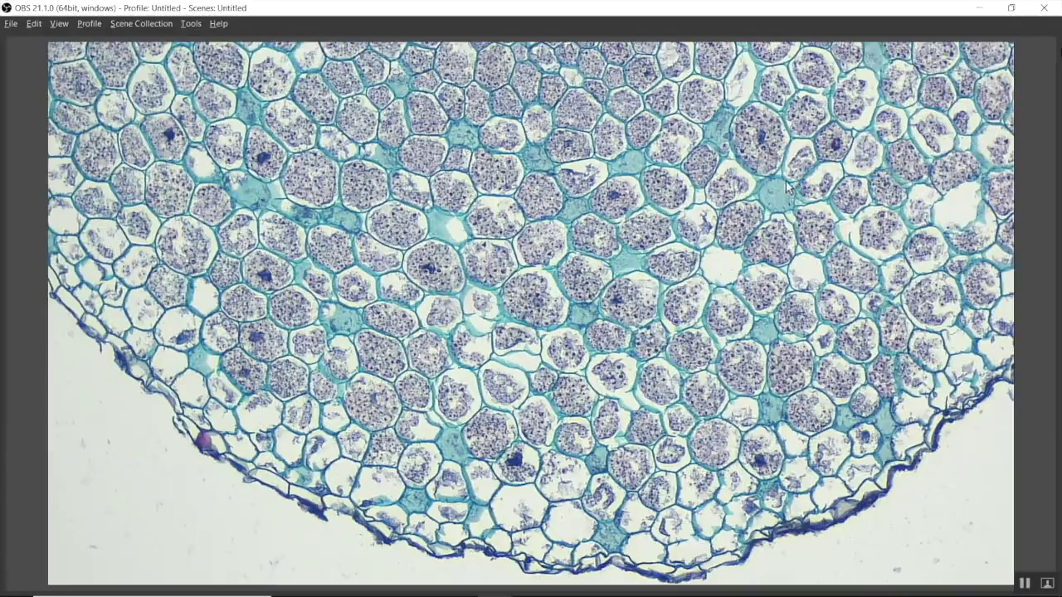
Choose the 10x calibration (1000.0 at 10X) in the Calibration Table and start measuring
mouse_move(1007, 162)
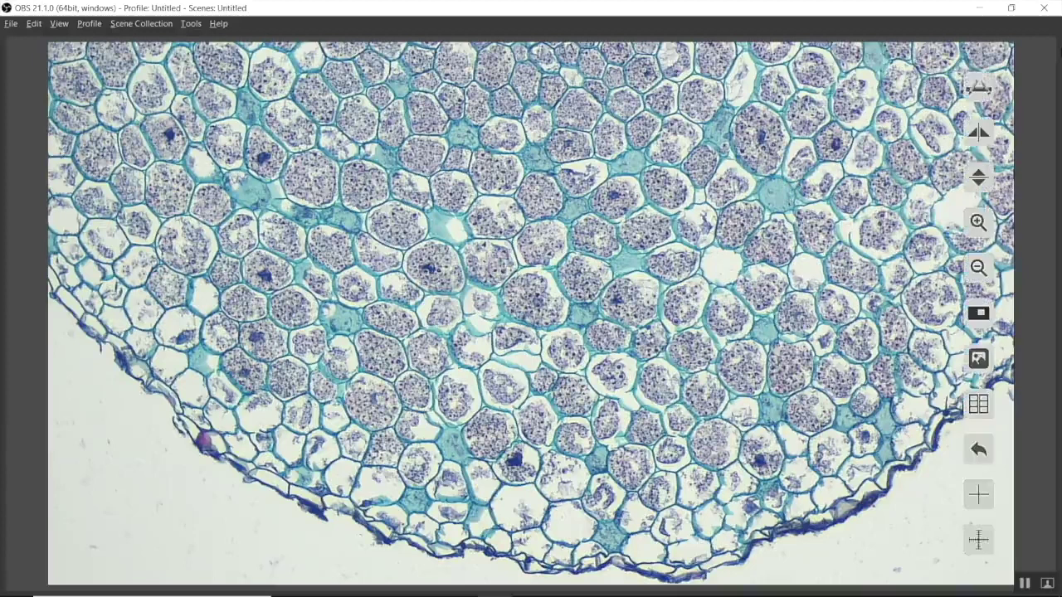
click(979, 88)
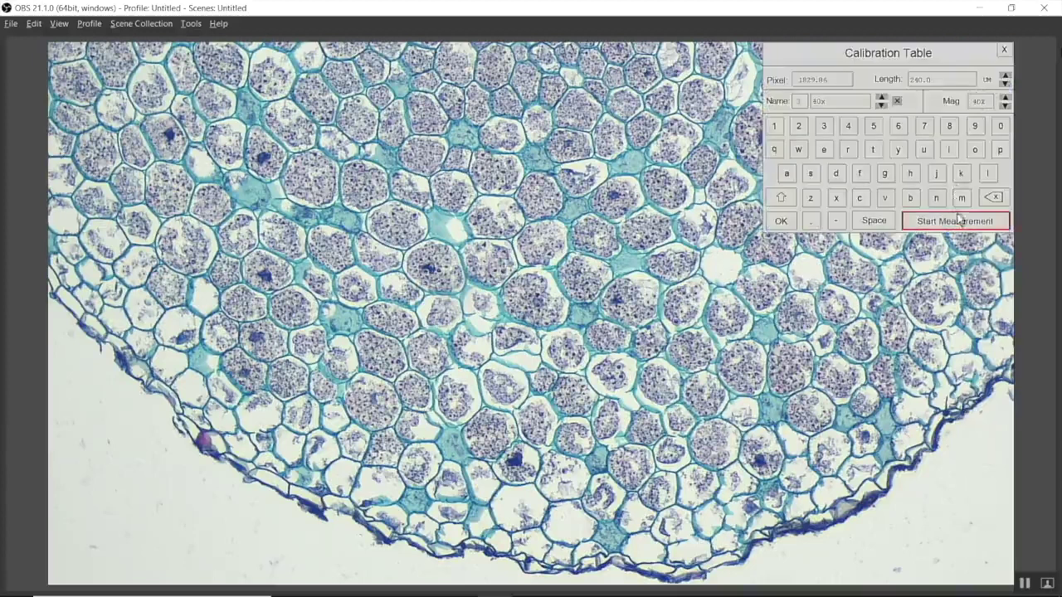
click(882, 104)
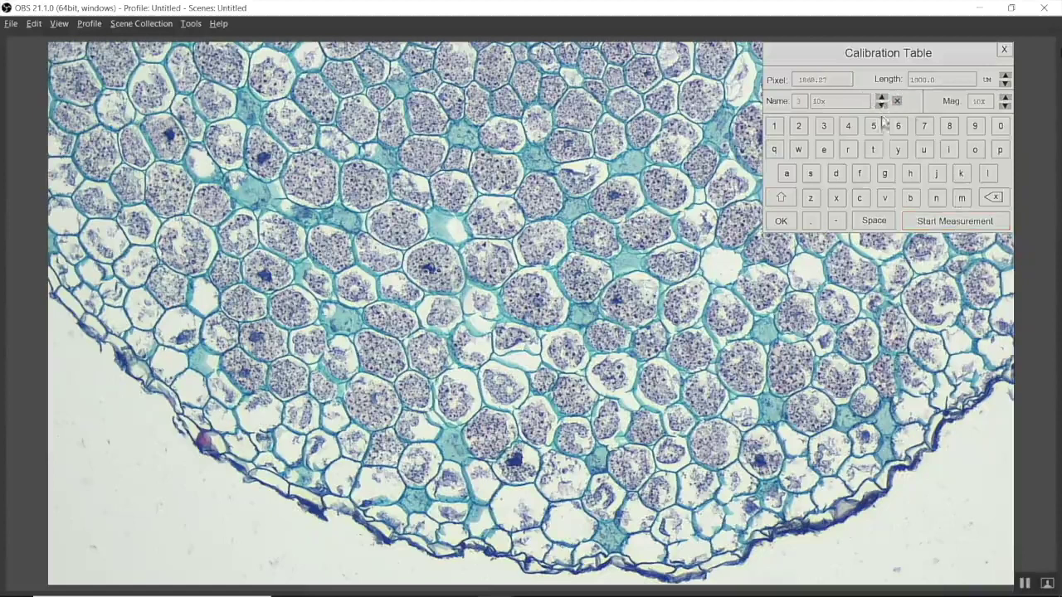
click(932, 221)
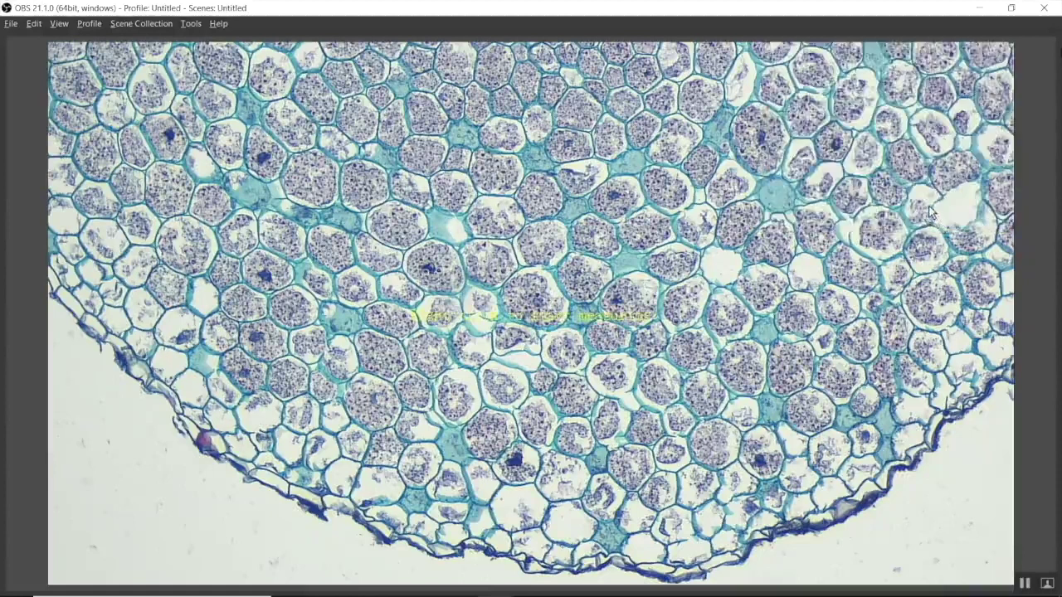
Bring up the specimen image's right-click measurement menu and browse its tool items
right_click(772, 234)
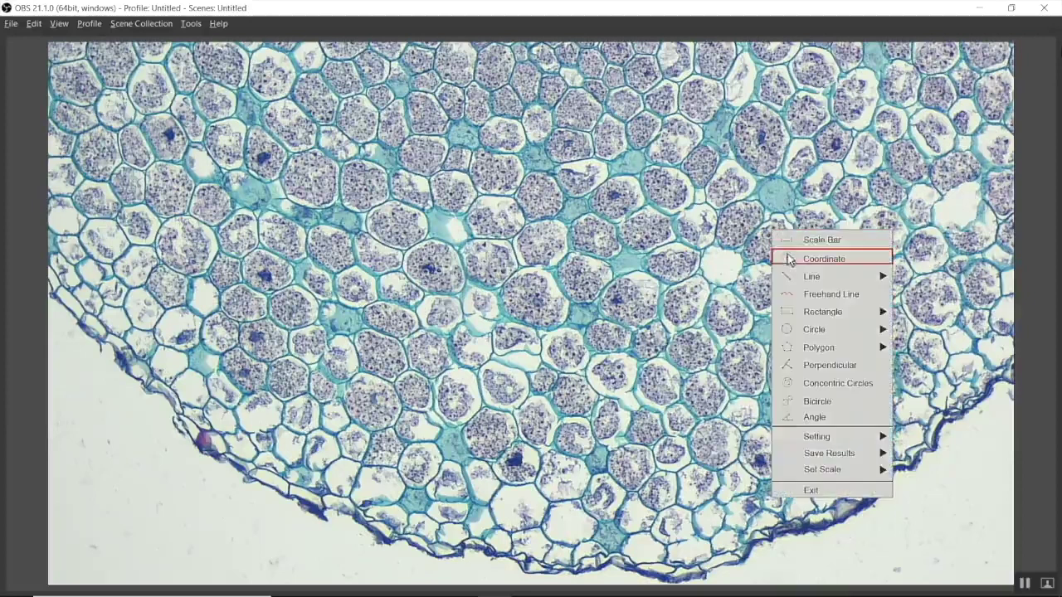
mouse_move(797, 353)
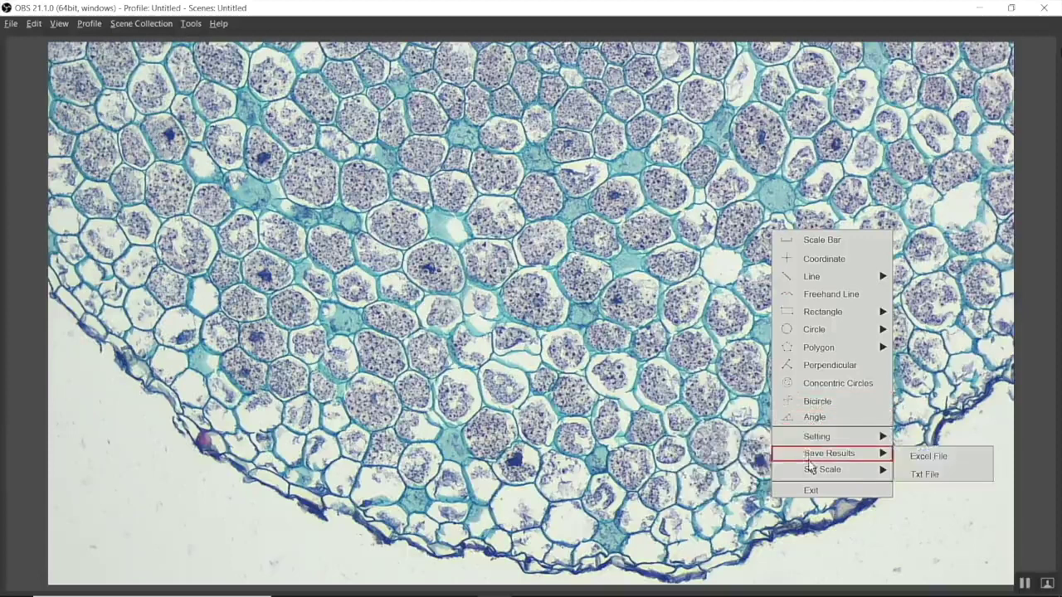
mouse_move(813, 471)
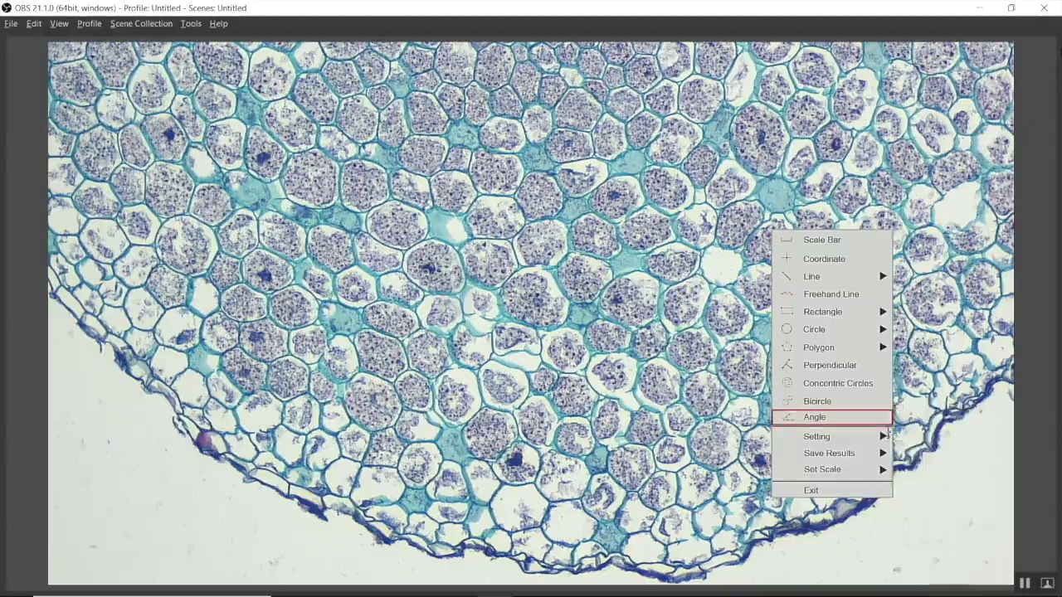
Make annotation lines thicker and red, and measurement text green
mouse_move(830, 438)
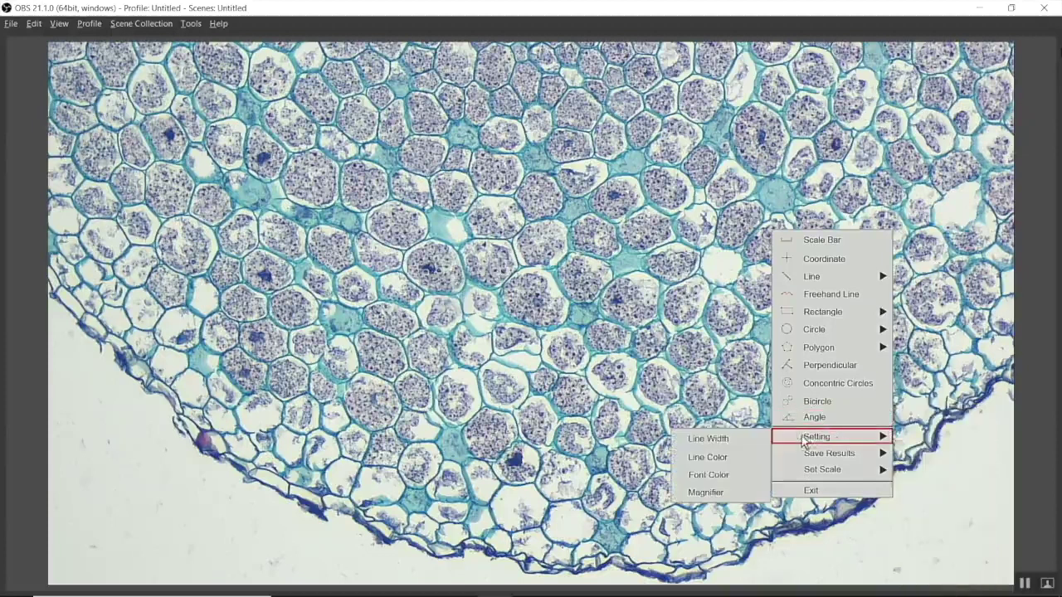
mouse_move(751, 440)
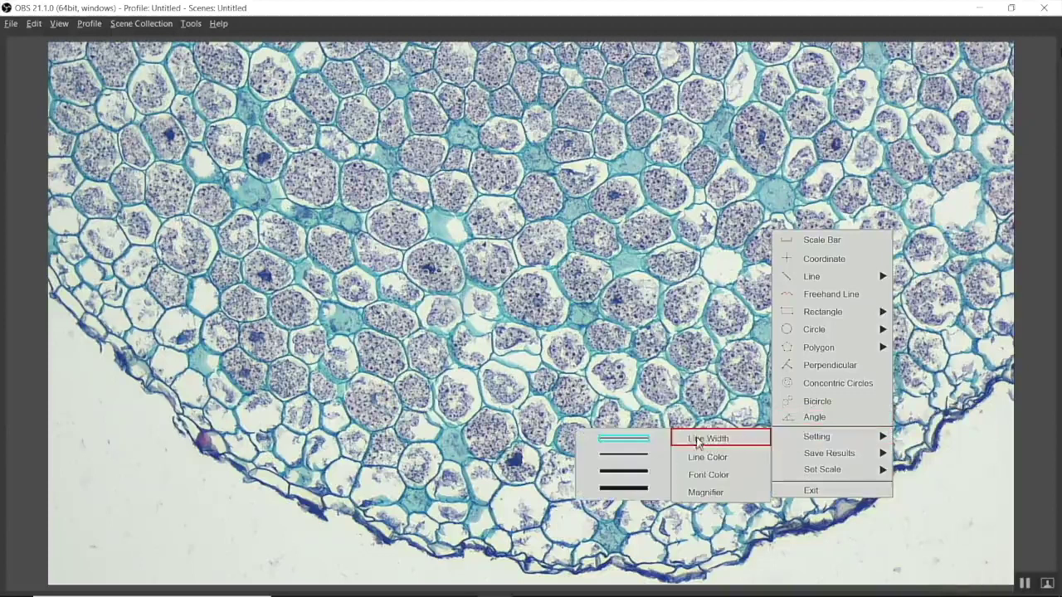
click(643, 471)
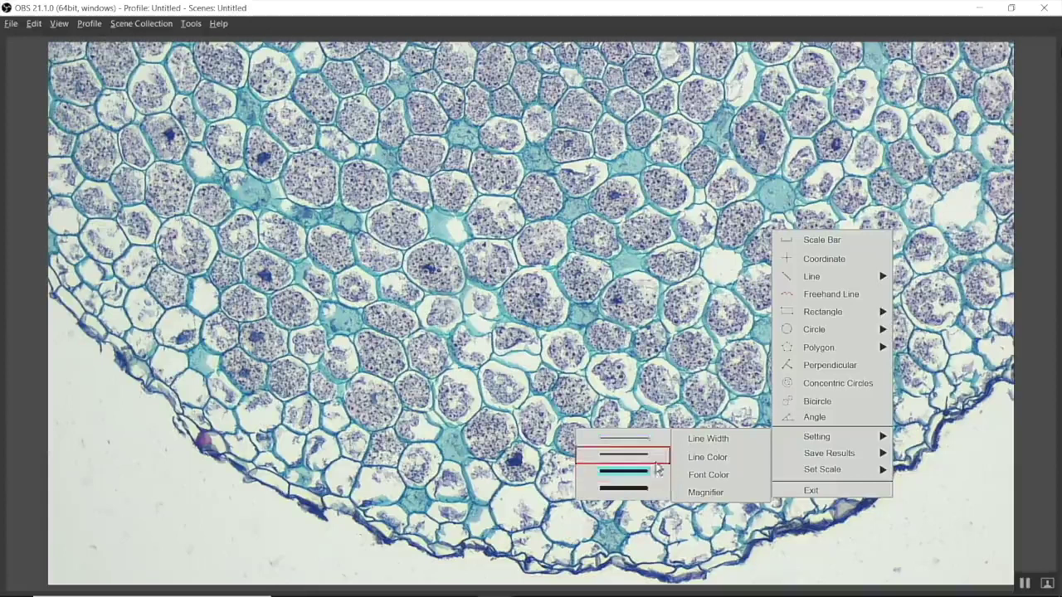
mouse_move(701, 457)
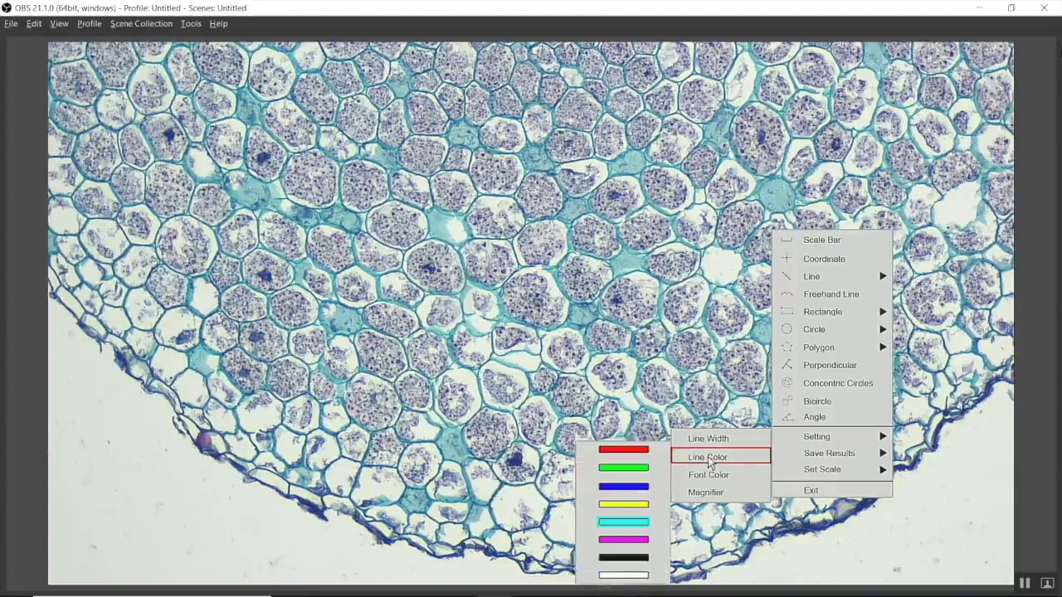
click(637, 452)
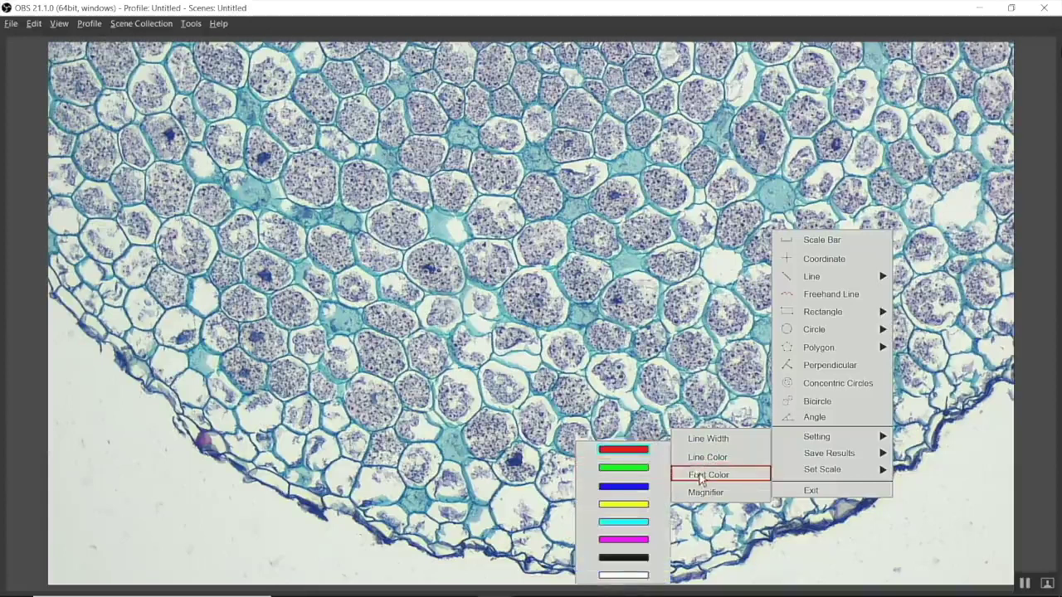
click(632, 468)
Add a 53.525 µm scale bar to the bottom right of the image
mouse_move(707, 493)
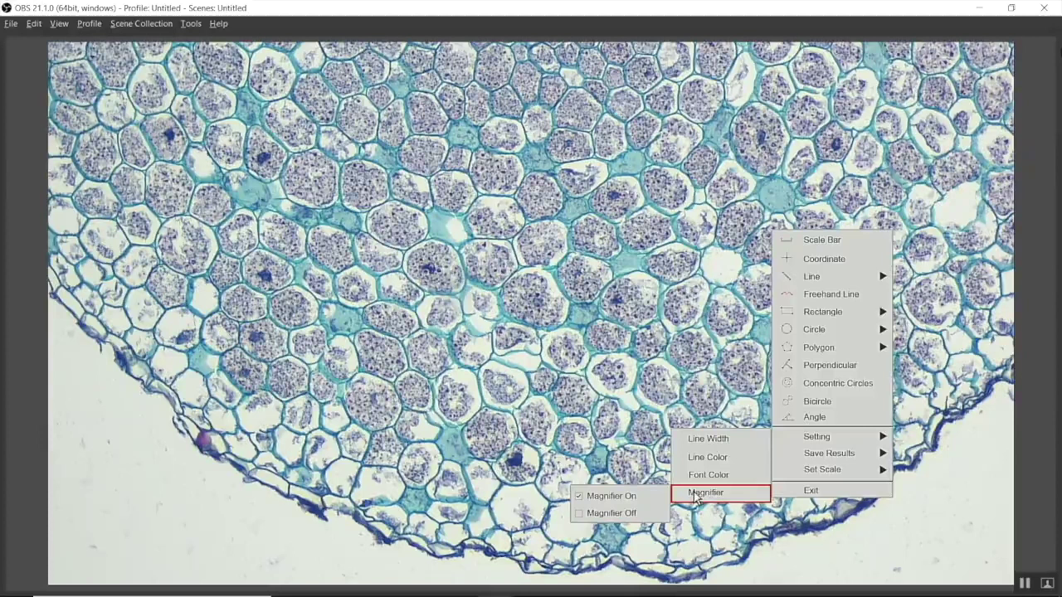
mouse_move(704, 433)
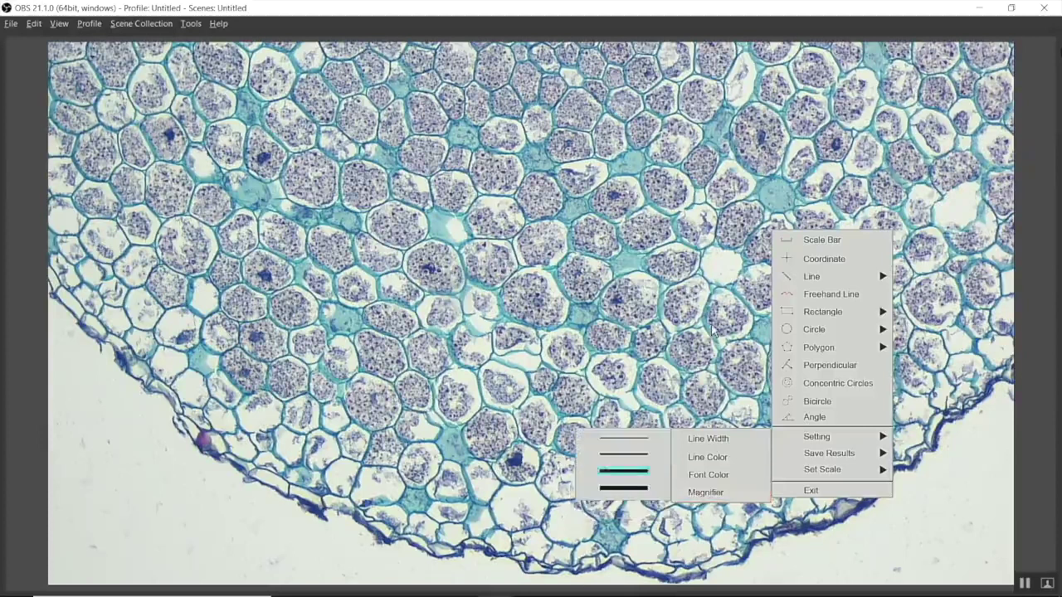
right_click(806, 149)
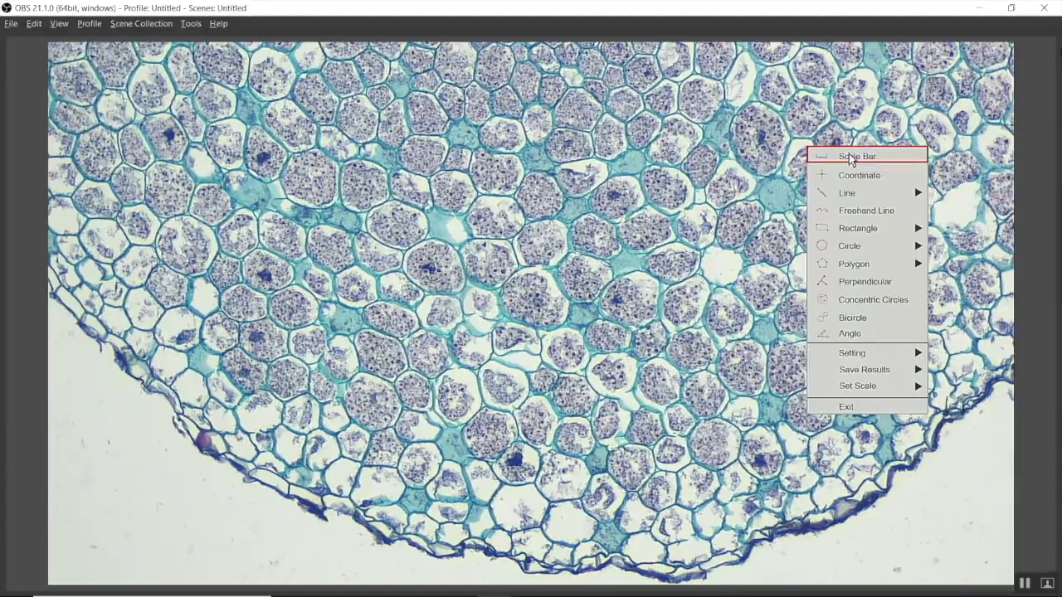
click(848, 155)
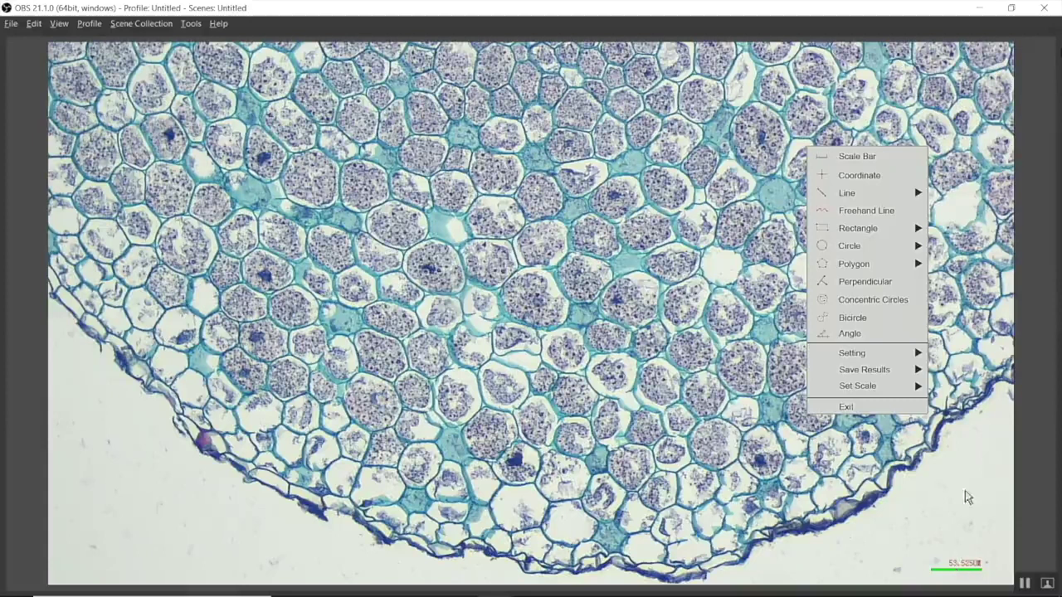
Show the Line submenu with arbitrary, horizontal and vertical line options
mouse_move(861, 249)
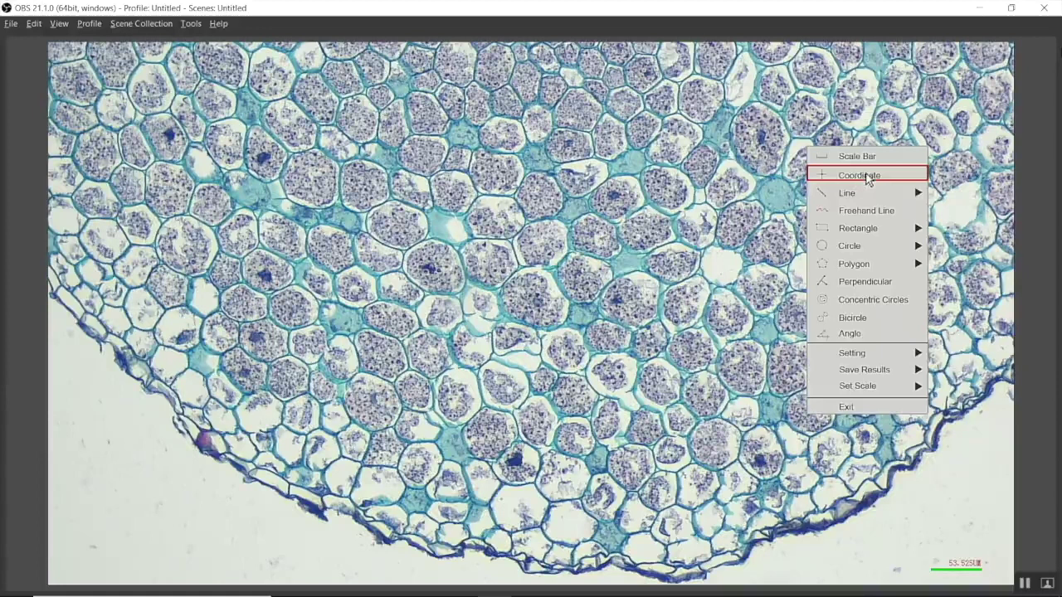
mouse_move(850, 194)
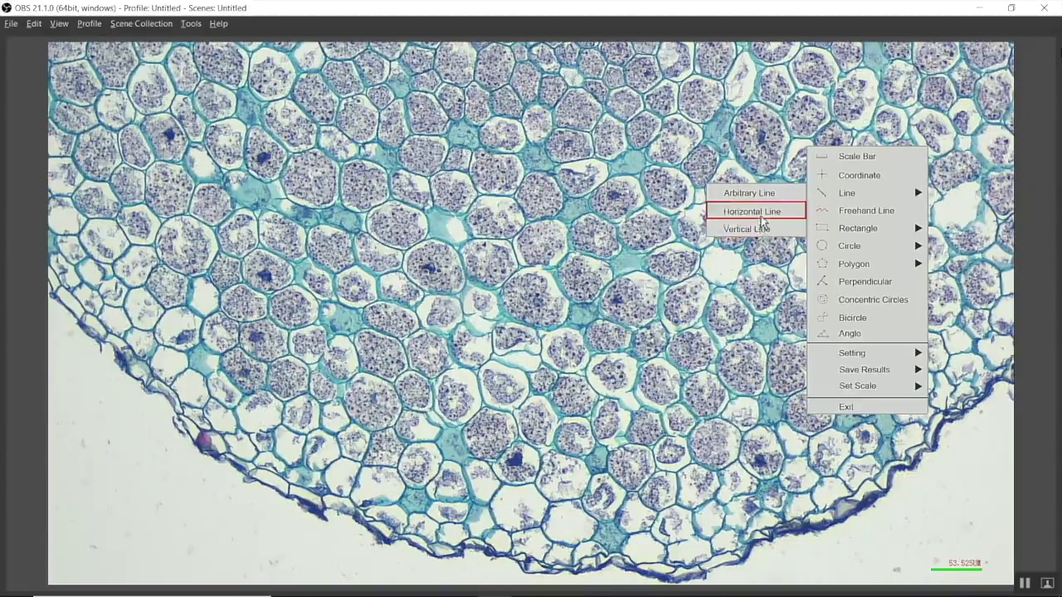
Draw two horizontal measurement lines across cells in the upper root section
click(762, 214)
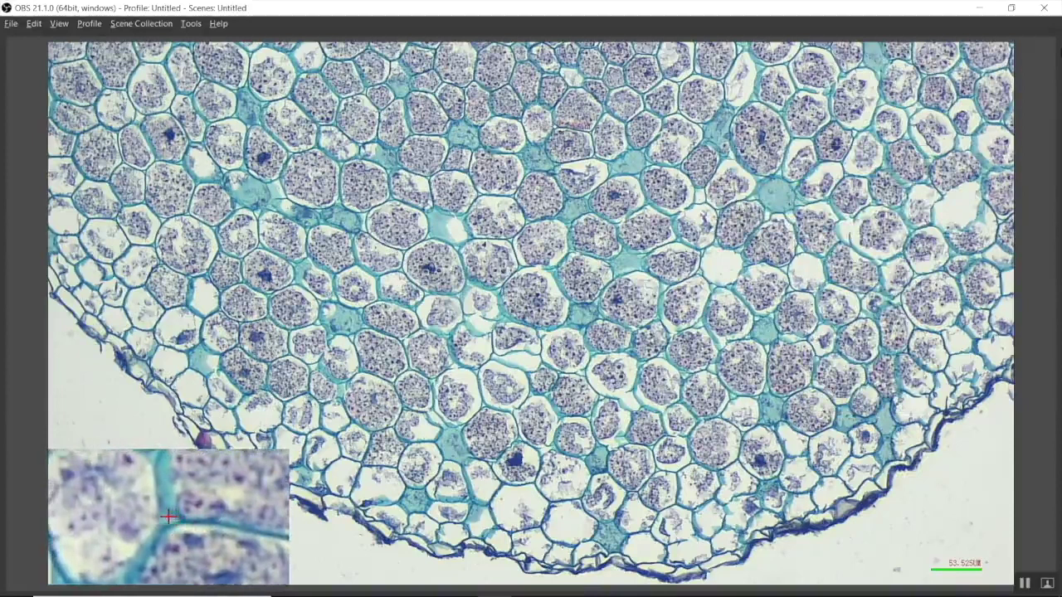
drag(554, 127, 705, 126)
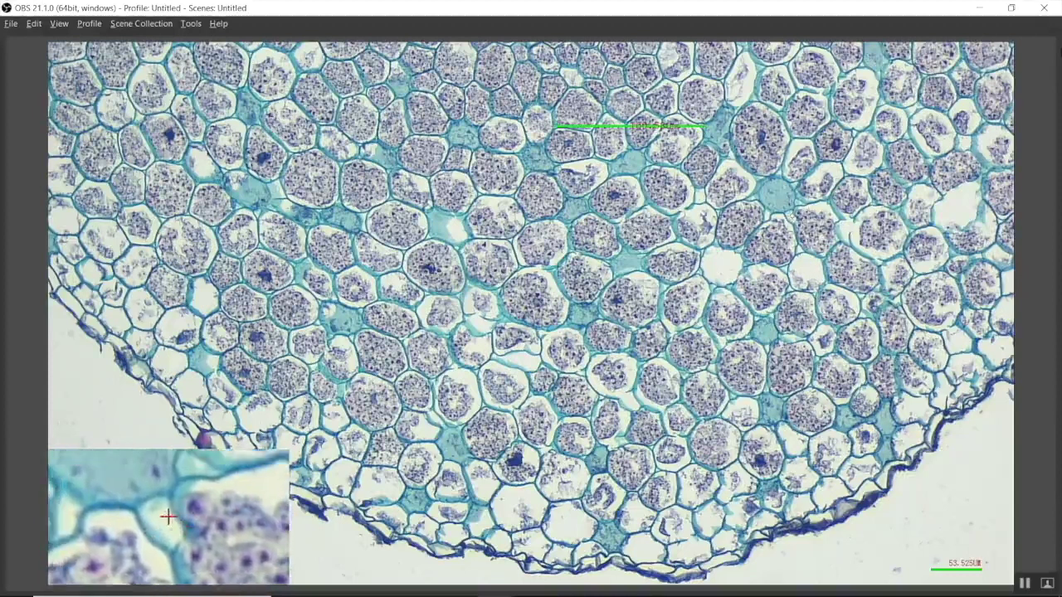
drag(790, 206, 872, 206)
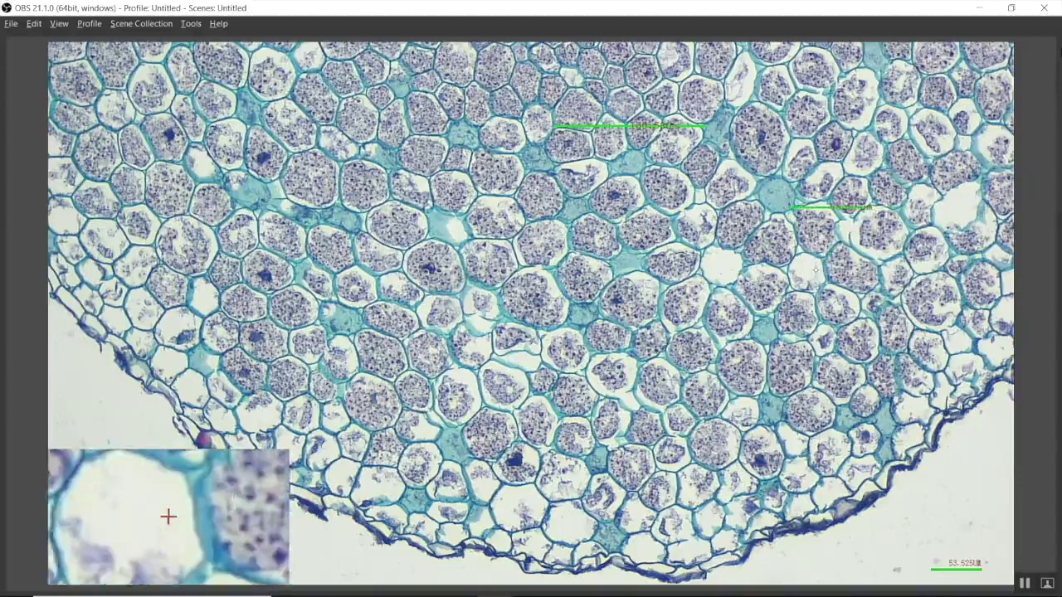
Enable Width for rectangles and frame cells right of centre (about 110 × 77 µm)
right_click(823, 268)
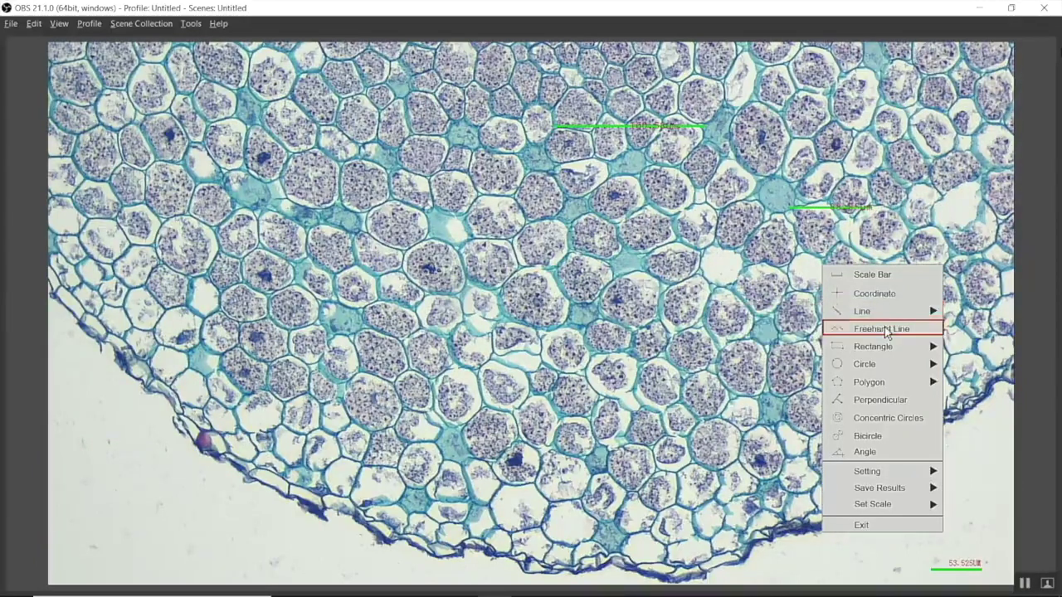
mouse_move(884, 347)
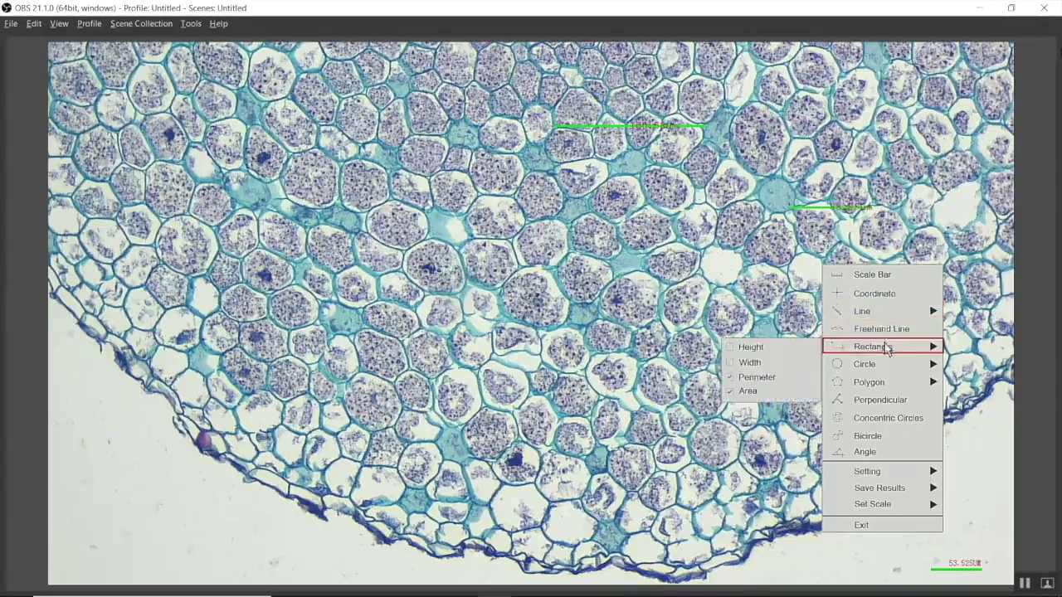
click(730, 368)
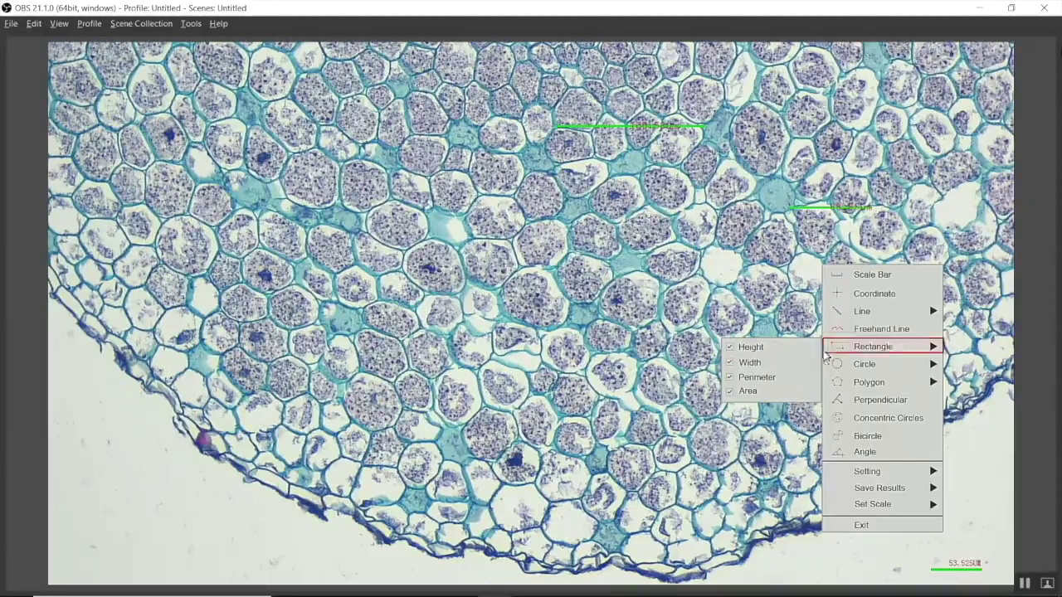
click(847, 346)
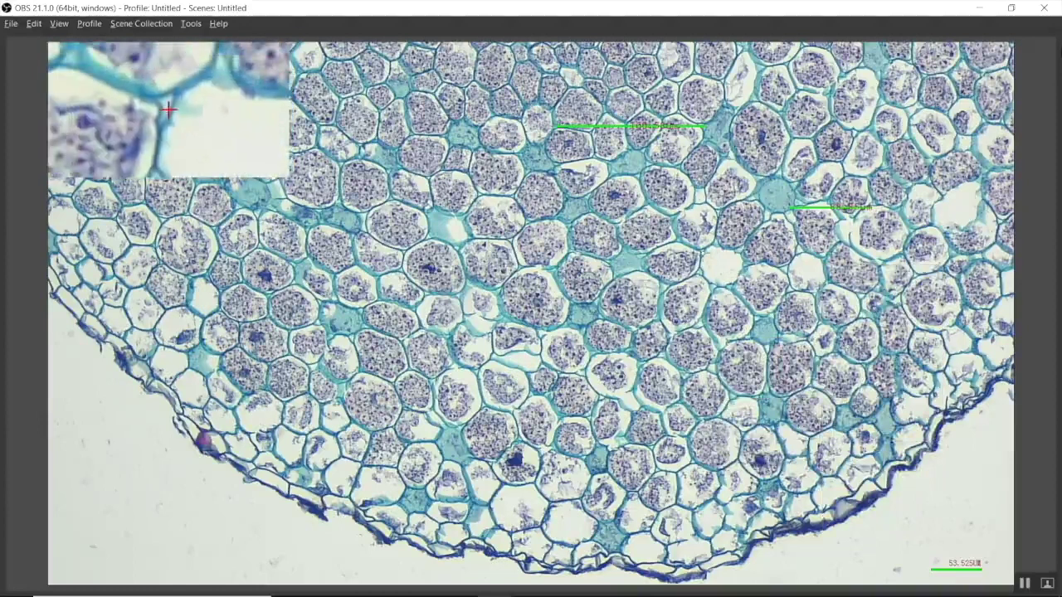
drag(702, 252, 806, 324)
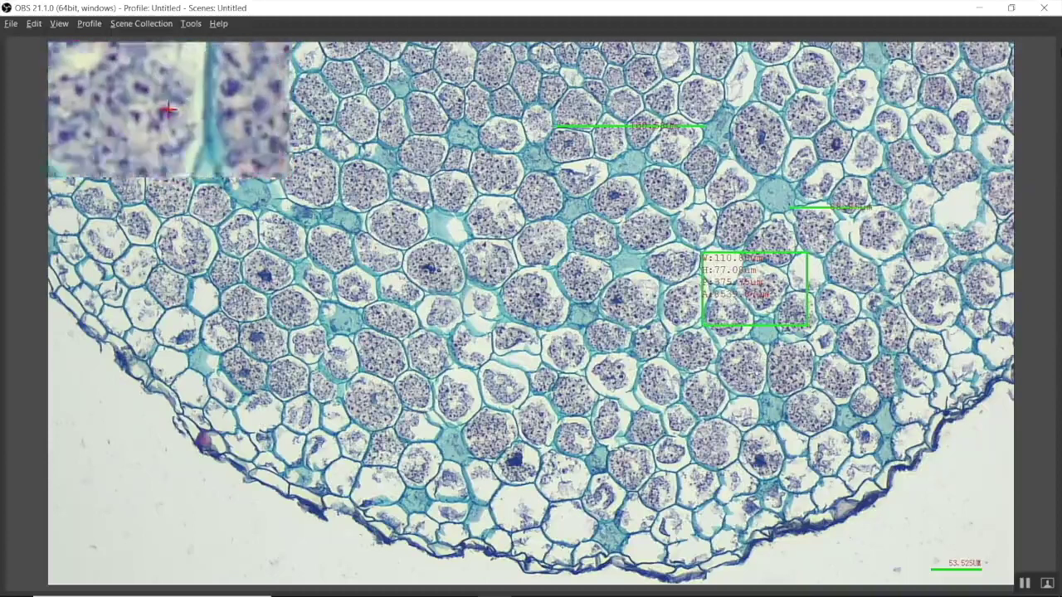
Show the Circle submenu in the image's right-click measurement menu
right_click(777, 353)
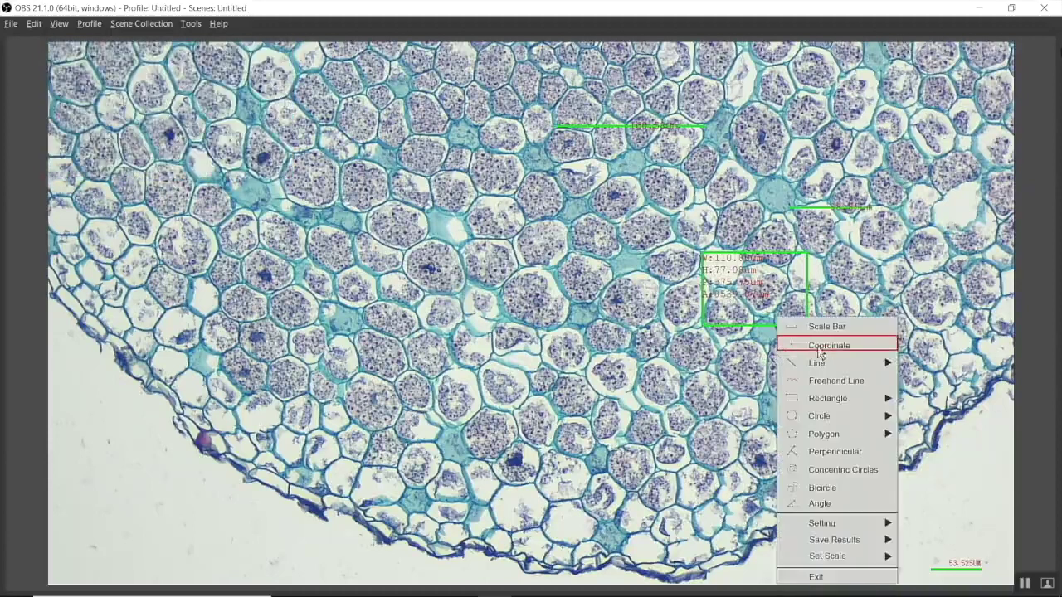
mouse_move(819, 427)
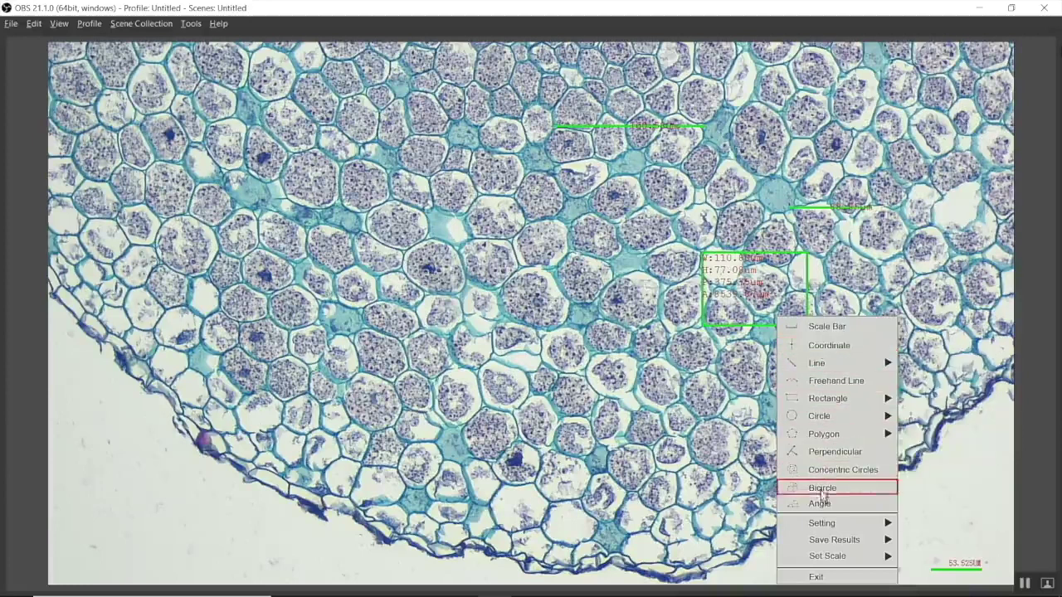
mouse_move(824, 541)
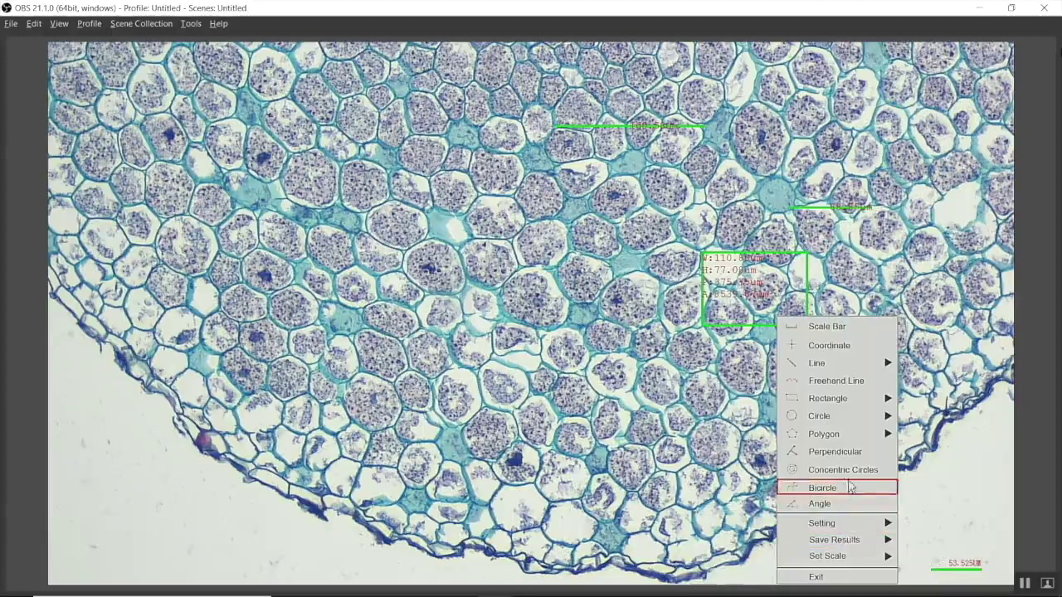
mouse_move(851, 437)
mouse_move(850, 419)
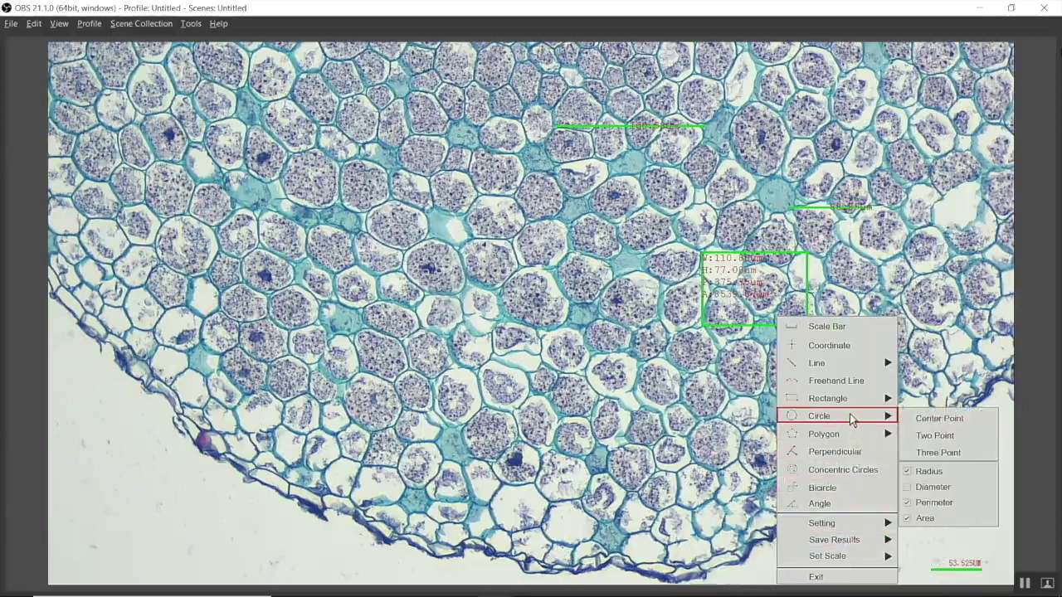
Draw a labelled circle measurement around a cell near the image centre using Circle mode
click(923, 437)
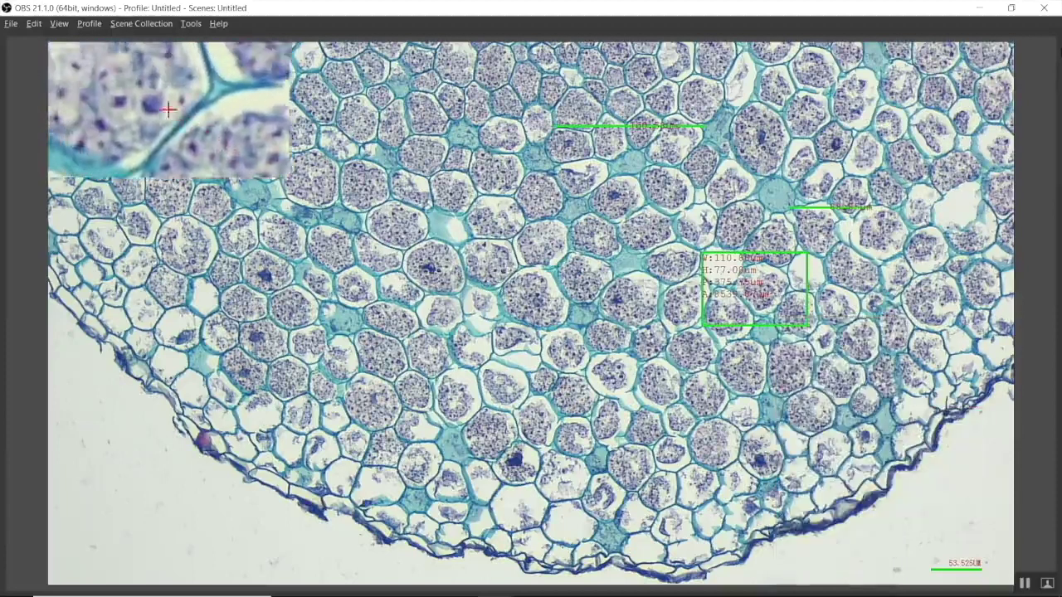
click(497, 259)
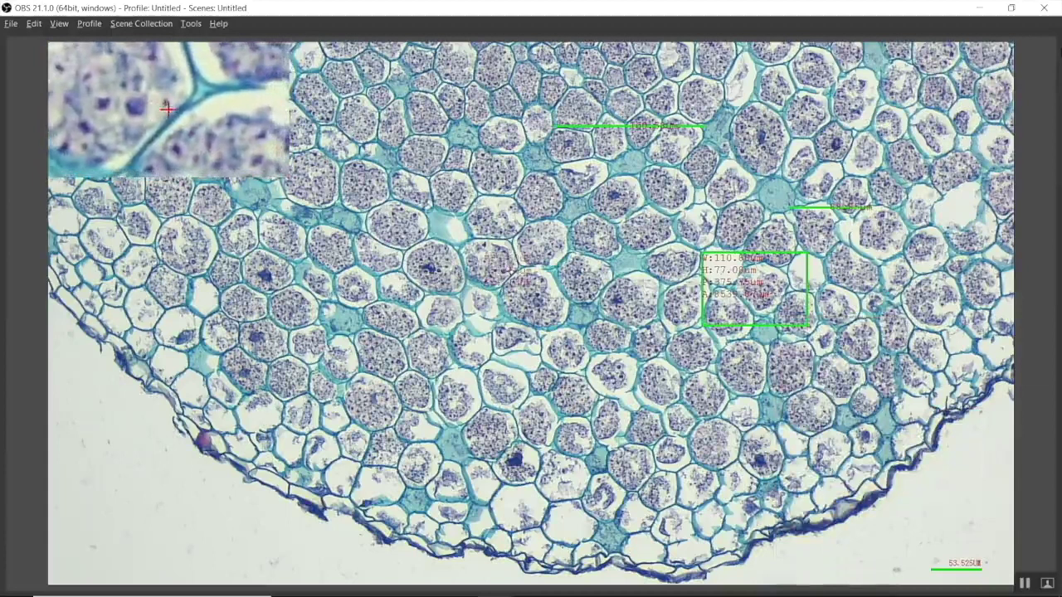
click(509, 270)
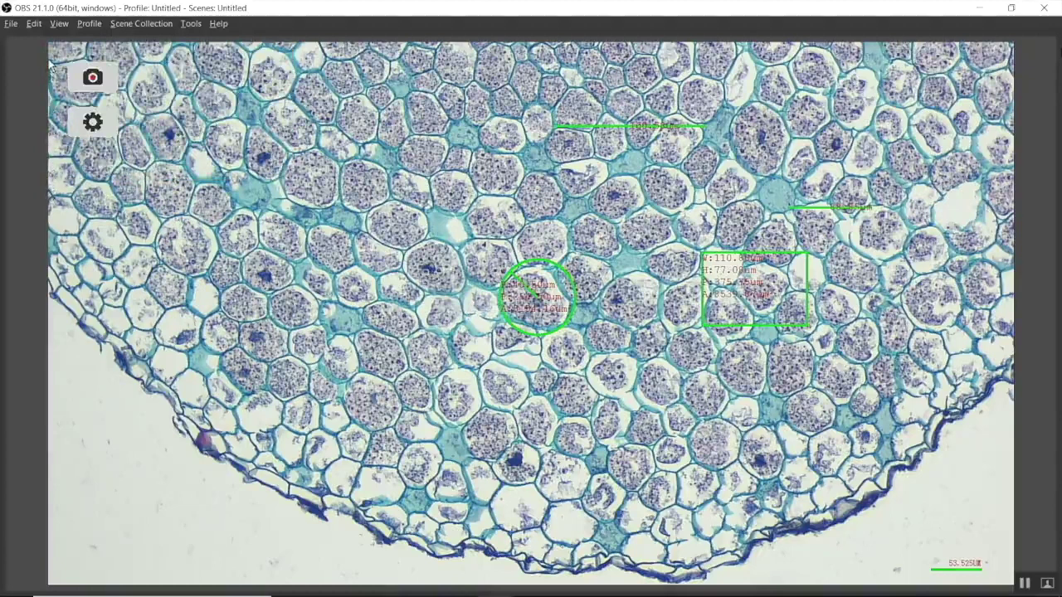
Save a snapshot of the annotated root section image to the SD card
click(98, 82)
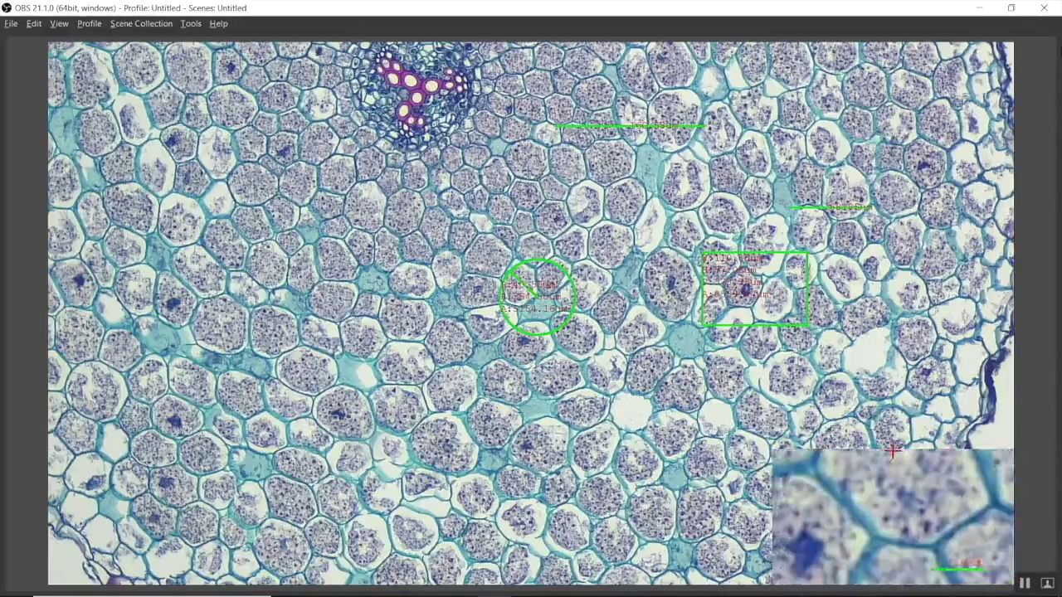
Exit measurement mode to clear all annotations, then remove the scale bar
right_click(271, 44)
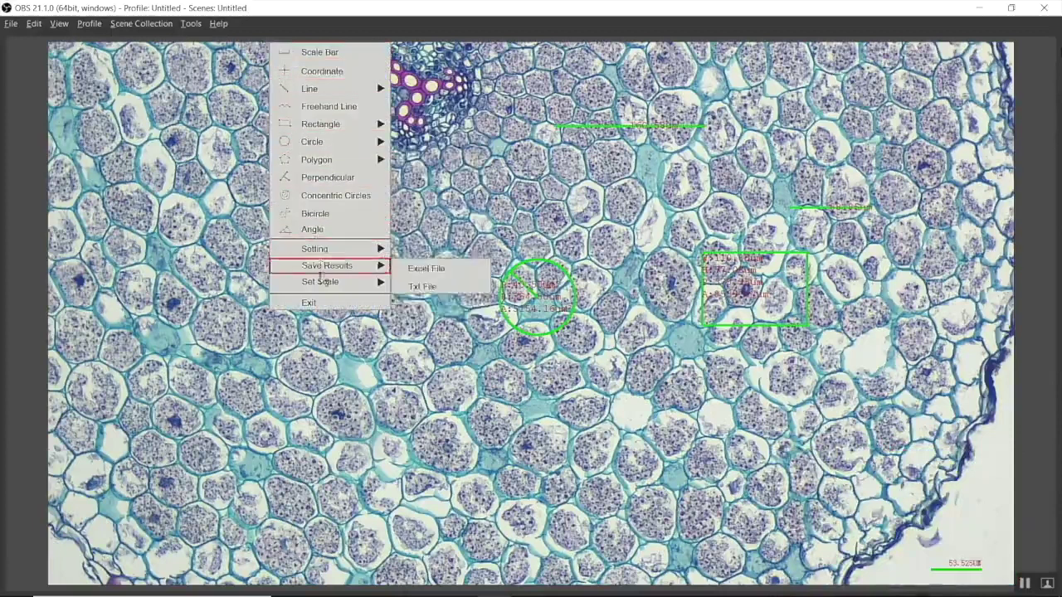
click(316, 306)
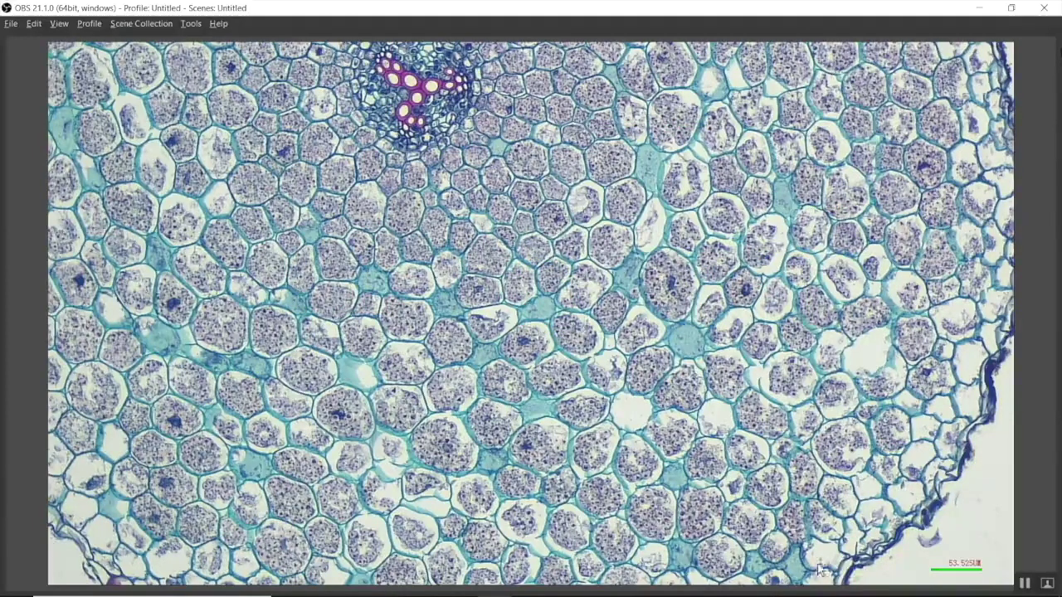
click(963, 571)
click(980, 358)
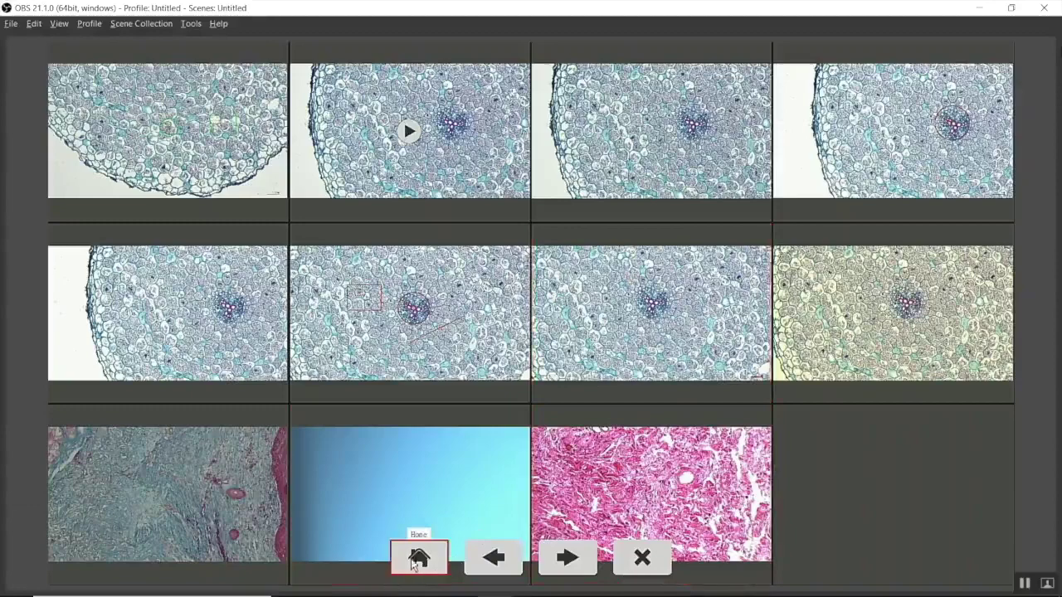
click(418, 559)
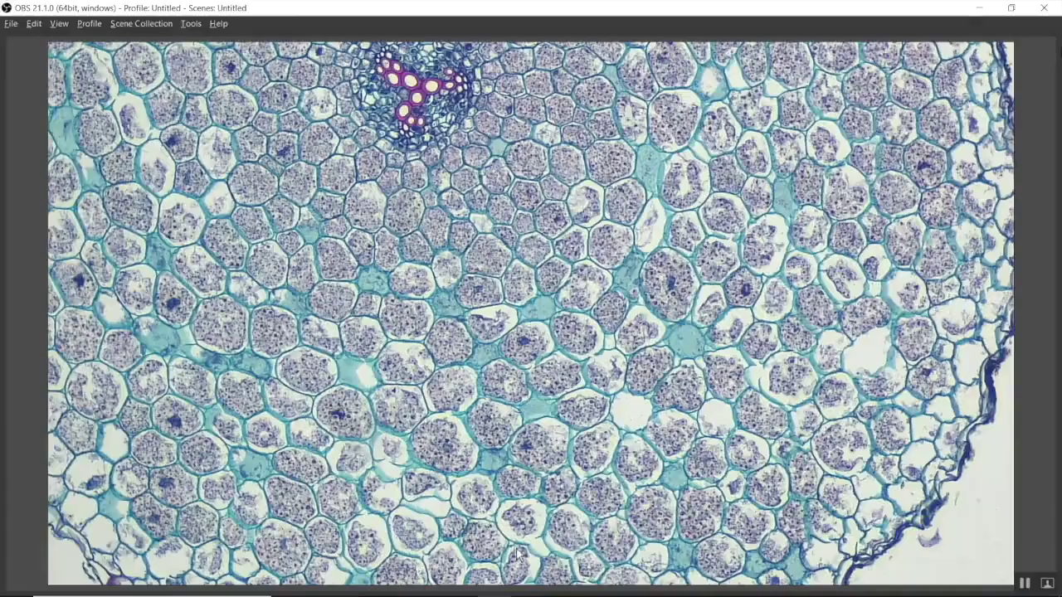